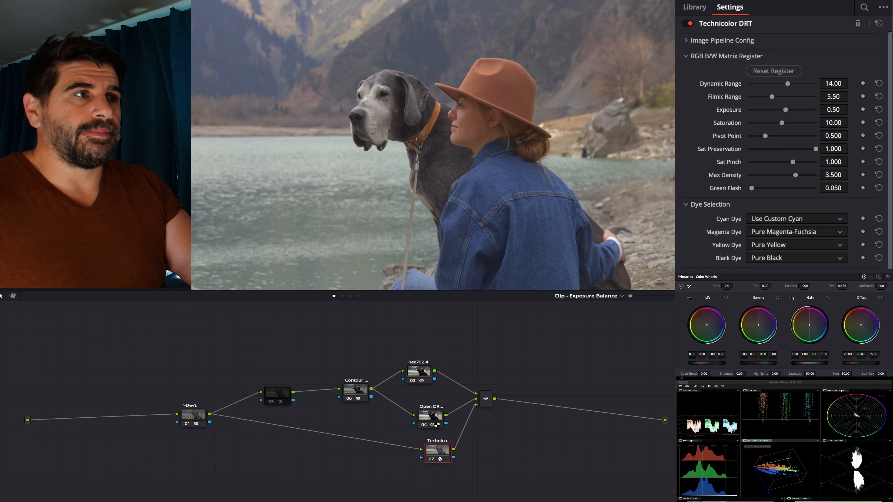
# - Disable the Contour, Technicolor and Open DRT nodes, leaving the Rec792.4 node active
pyautogui.click(358, 394)
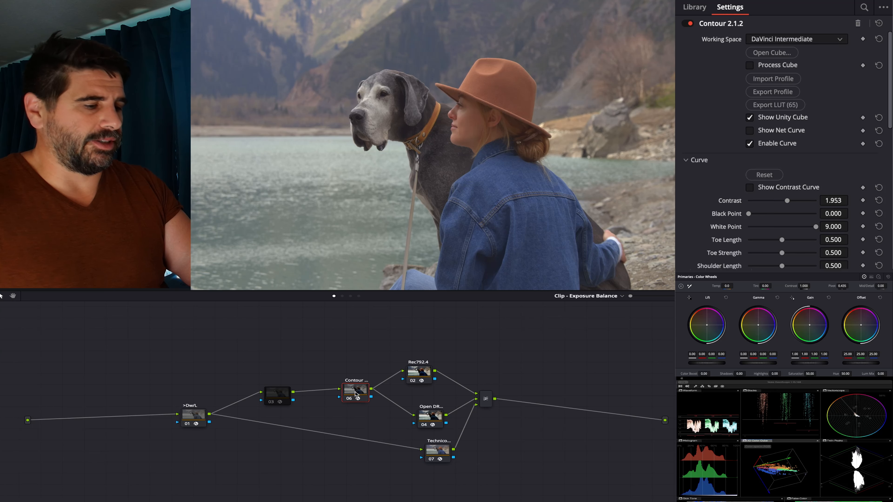
pyautogui.click(439, 453)
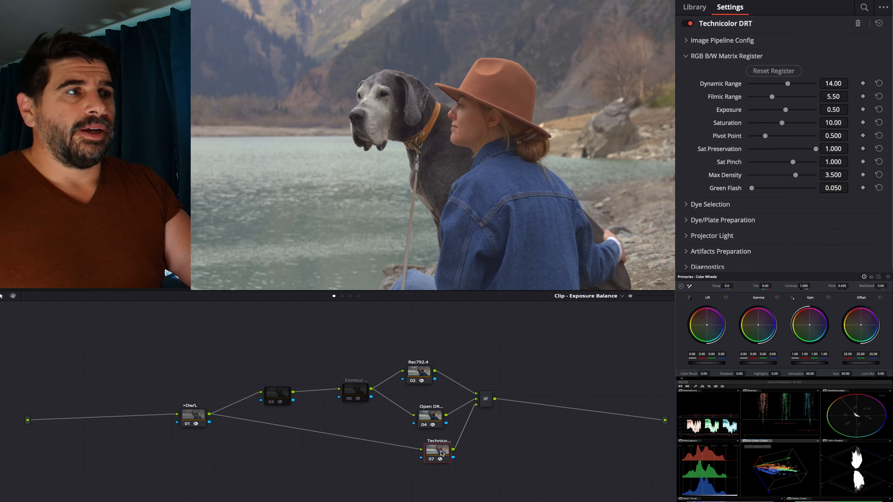
pyautogui.press('super+d')
pyautogui.click(434, 427)
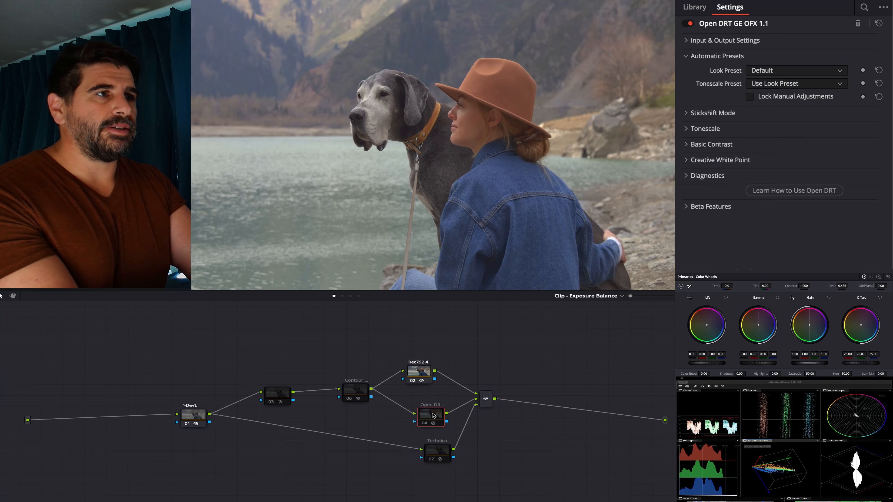
pyautogui.press('super+d')
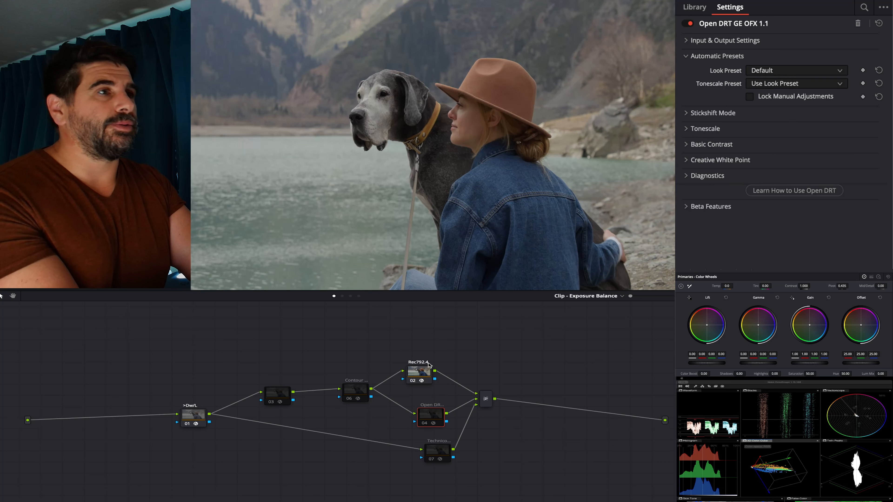
# - Nudge the Rec792.4 node slightly downward and re-enable the Open DRT node
pyautogui.moveTo(423, 371); pyautogui.dragTo(422, 376)
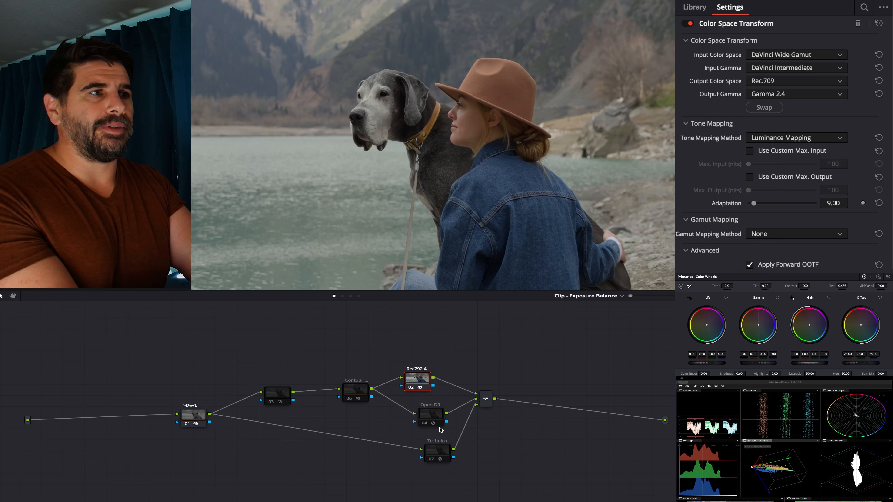
pyautogui.click(441, 418)
pyautogui.press('super+d')
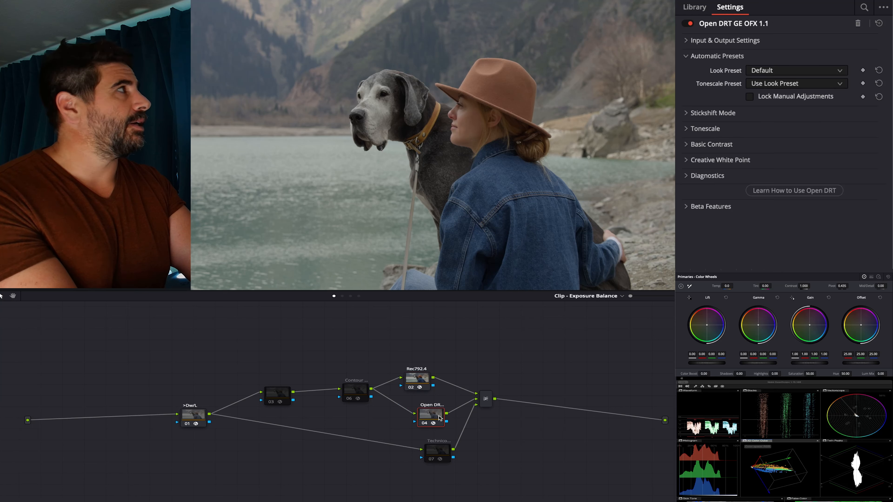
# - Re-enable the Technicolor node and reset its Technicolor DRT settings to their defaults
pyautogui.click(444, 456)
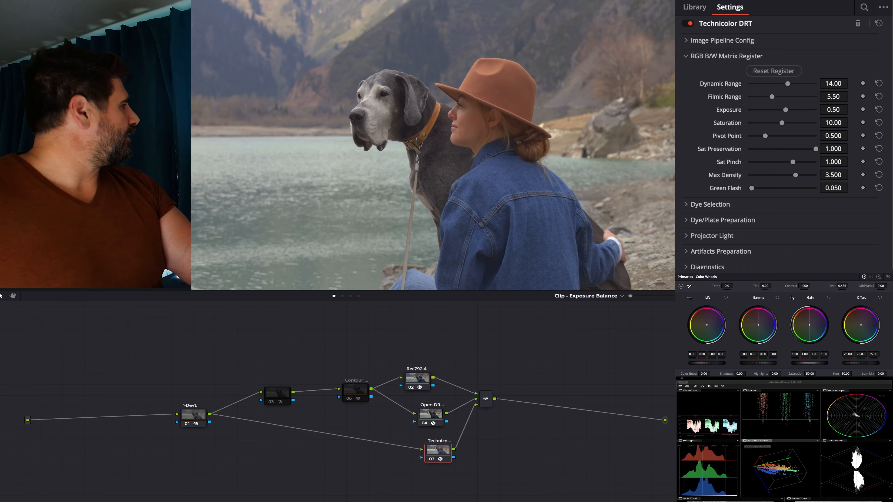
pyautogui.scroll(5, 858, 420)
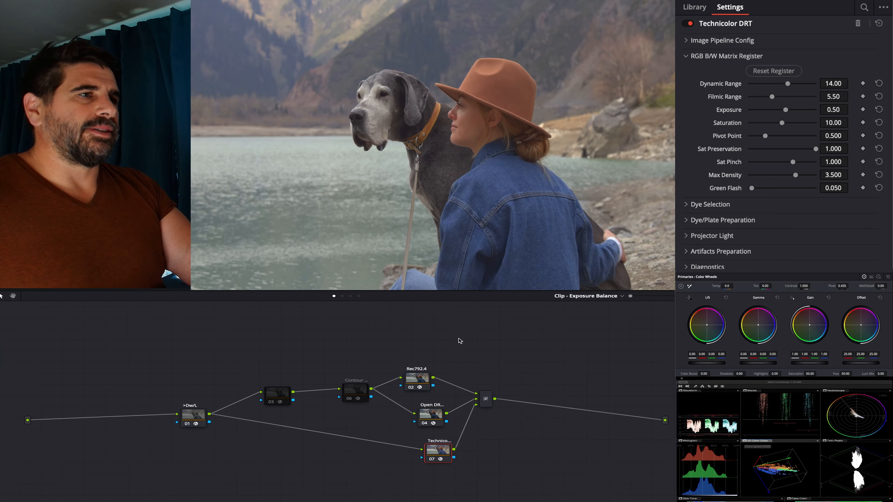
pyautogui.click(881, 24)
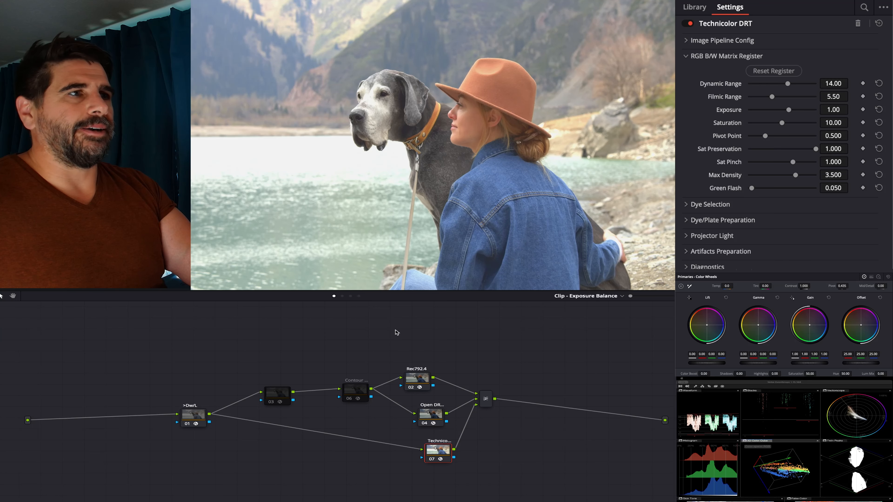
# - Delete the Rec792.4, Open DRT and mixer nodes, and connect the Technicolor node to the graph's final output
pyautogui.moveTo(396, 332); pyautogui.dragTo(498, 433)
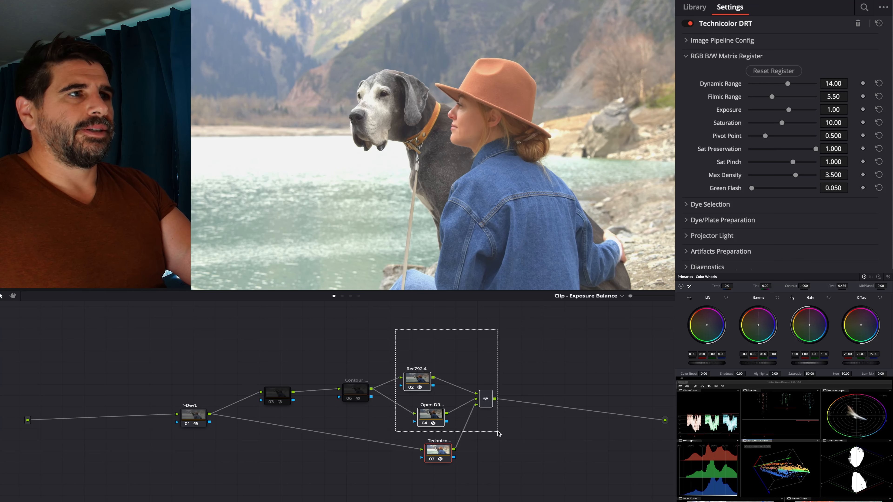
pyautogui.press('Delete')
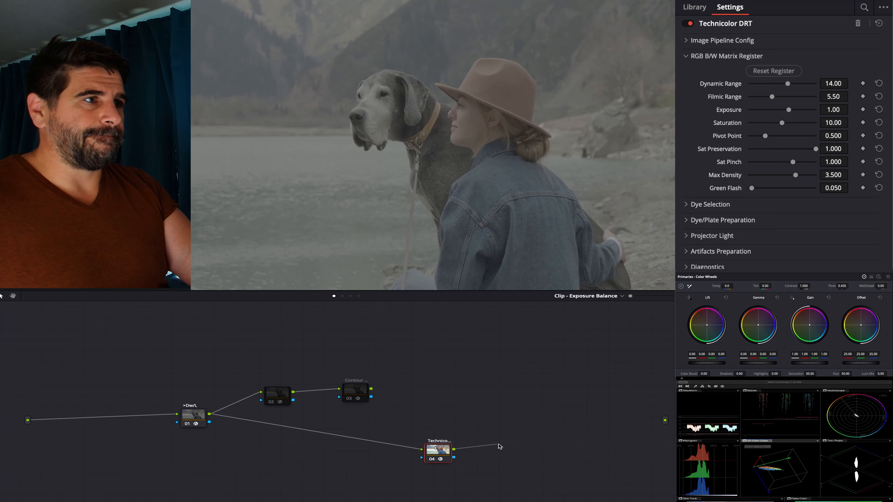
pyautogui.moveTo(500, 447); pyautogui.dragTo(665, 421)
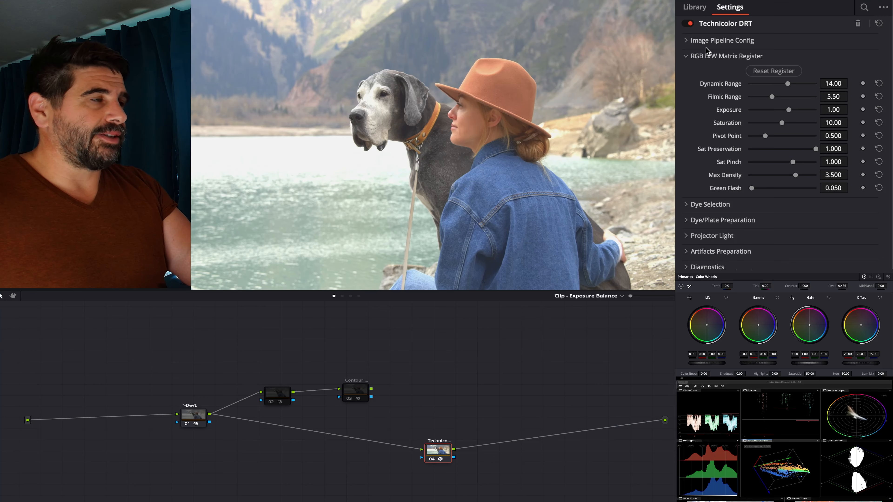
# - Try the Rec.709 2.2 and Rec.709 2.4 output displays in the Technicolor DRT image pipeline, and restore Straight
pyautogui.click(707, 41)
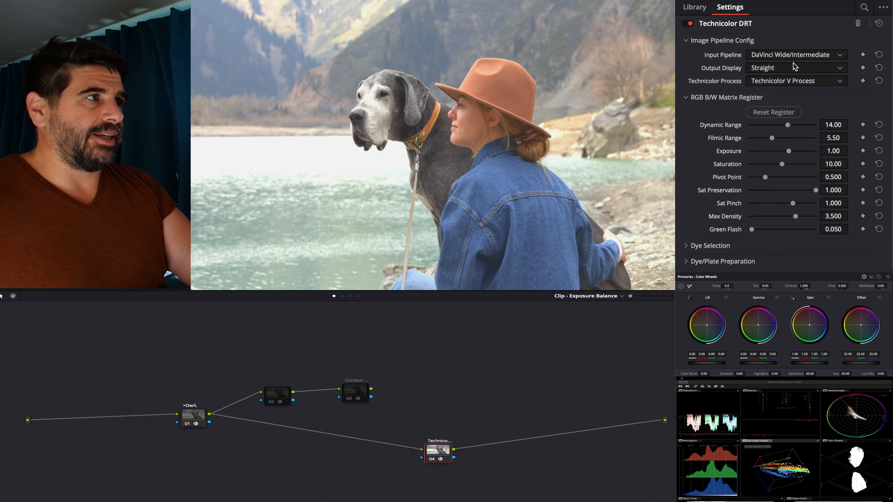
pyautogui.click(756, 72)
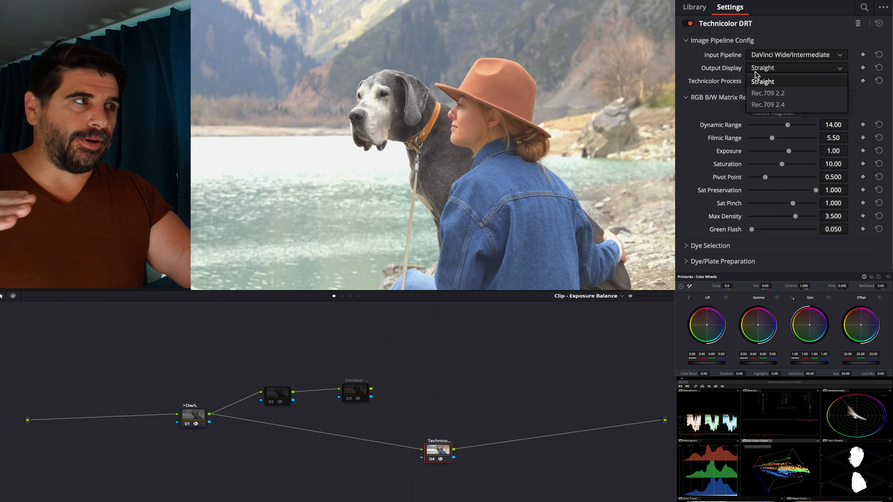
pyautogui.click(762, 94)
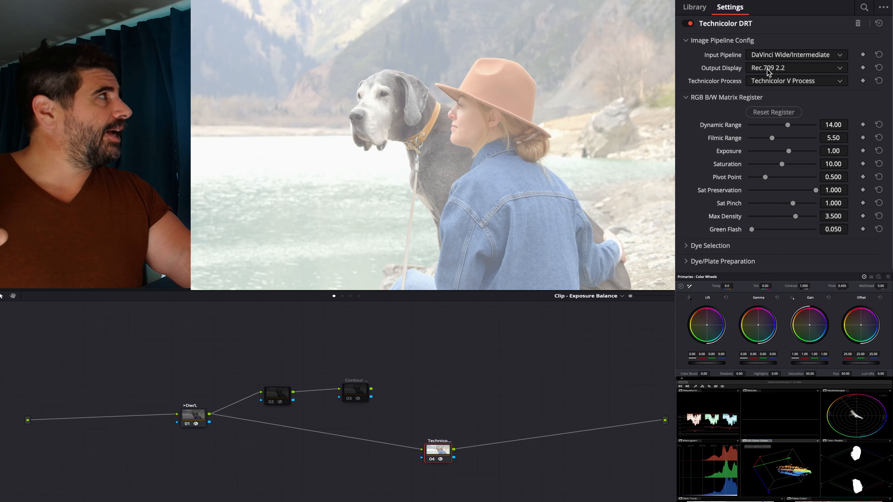
pyautogui.click(767, 68)
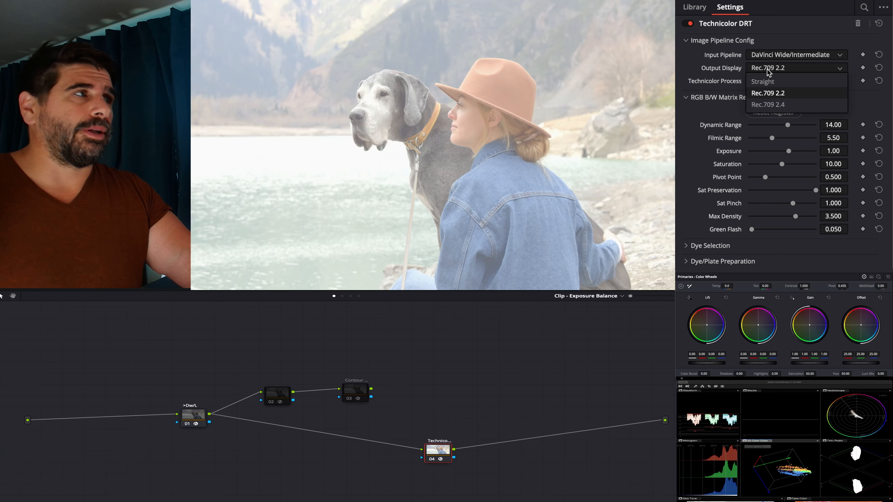
pyautogui.click(768, 104)
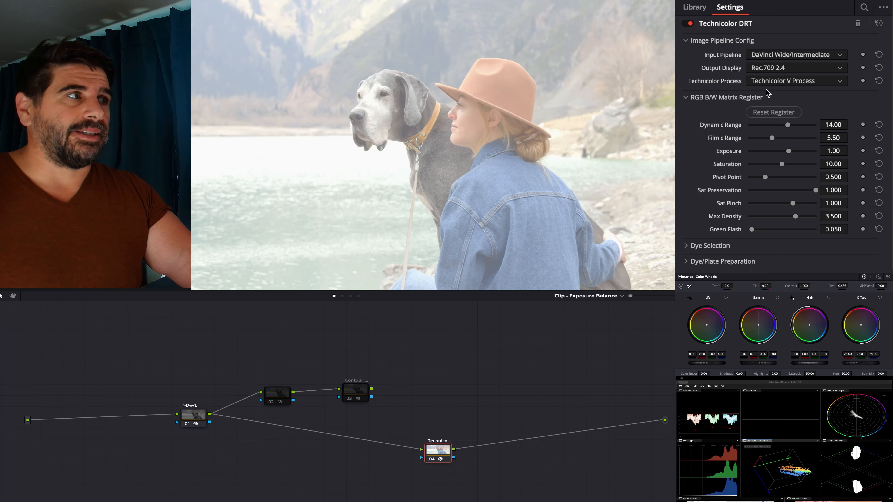
pyautogui.click(769, 69)
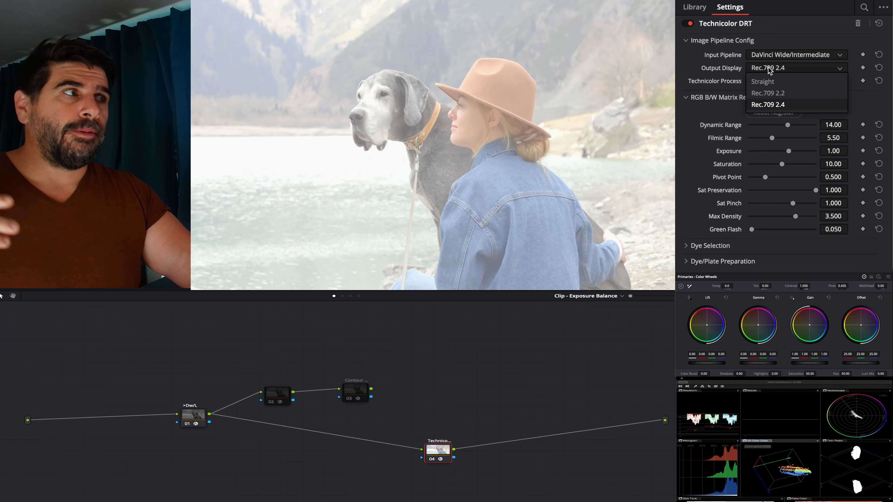
pyautogui.click(769, 83)
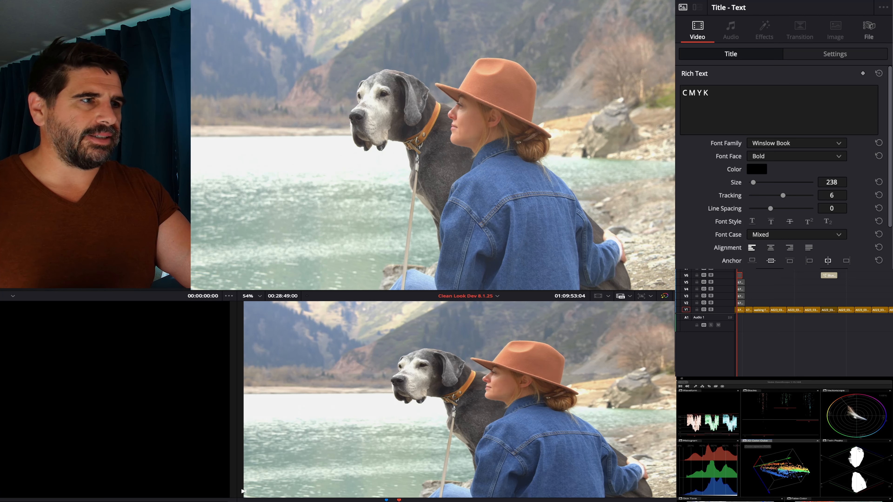
# - Go to the end of the timeline and step through the magenta, cyan and yellow portrait screenshot clips
pyautogui.scroll(-5, 788, 317)
pyautogui.scroll(3, 788, 316)
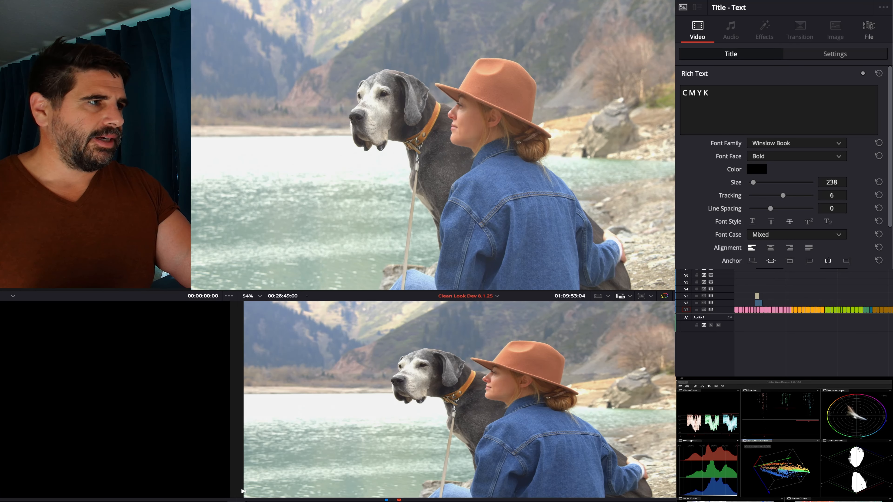
pyautogui.press('End')
pyautogui.press('Down')
pyautogui.press('Down')
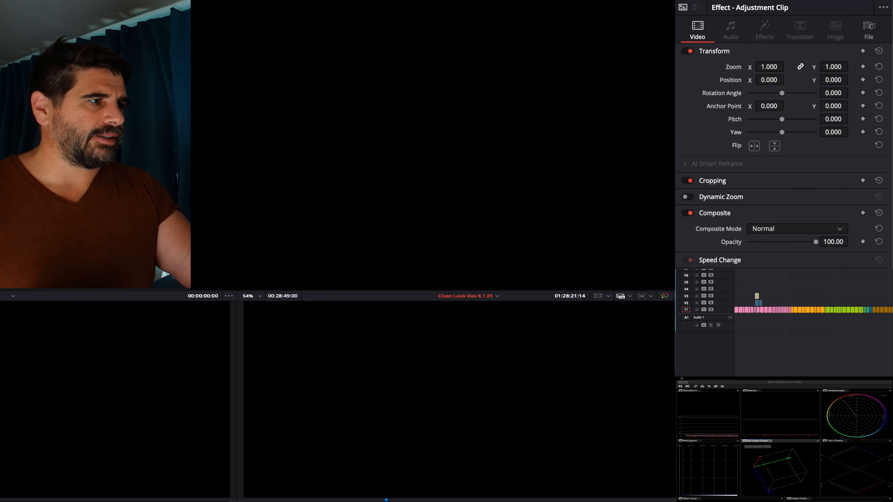
pyautogui.hscroll(10, 814, 323)
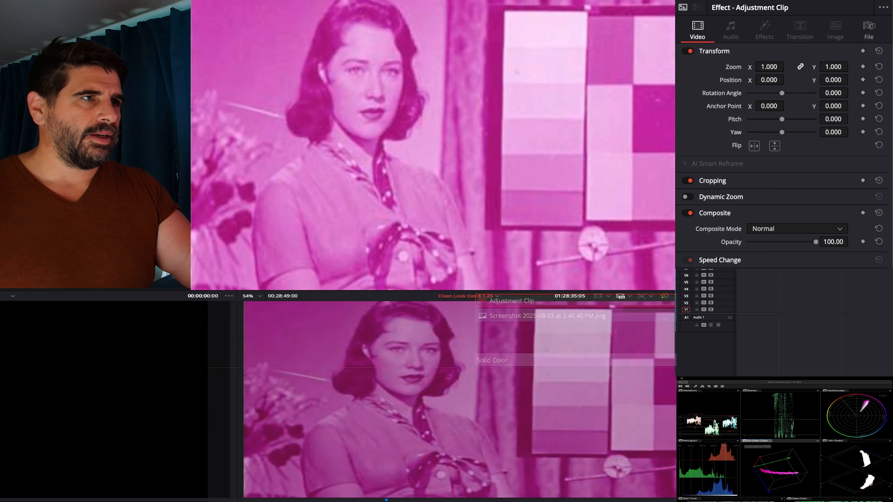
pyautogui.press('Down')
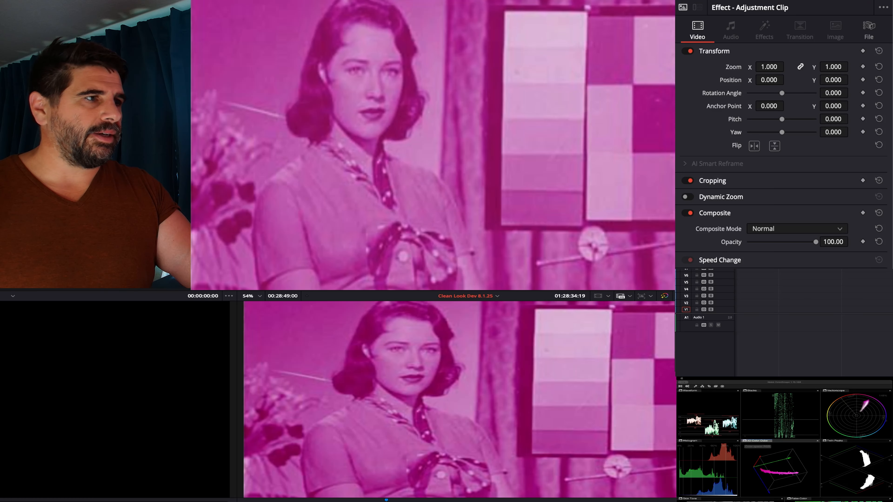
pyautogui.press('Down')
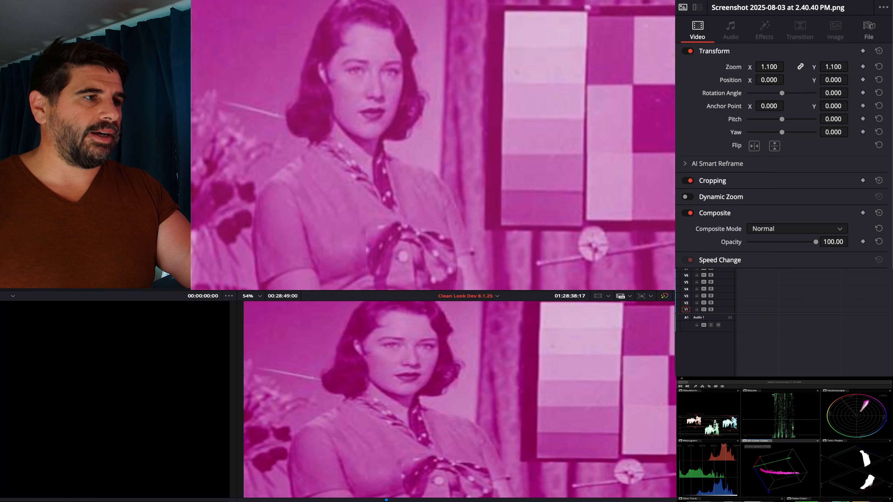
pyautogui.press('Down')
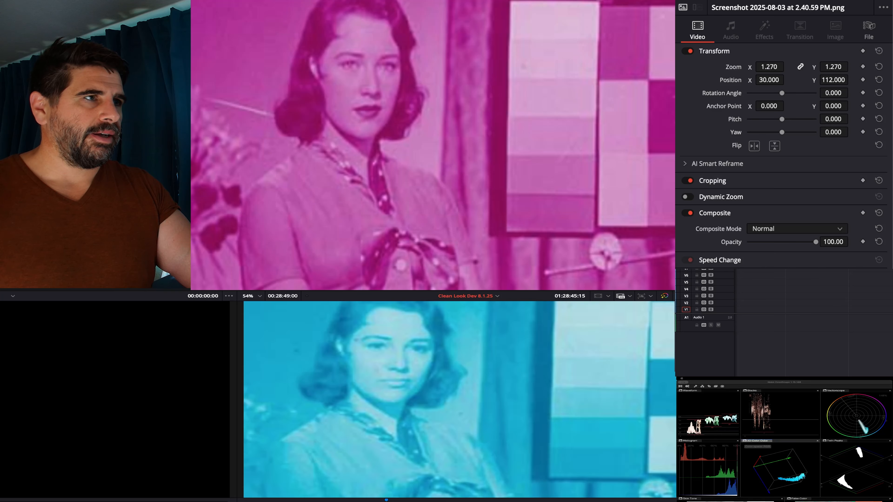
pyautogui.press('Down')
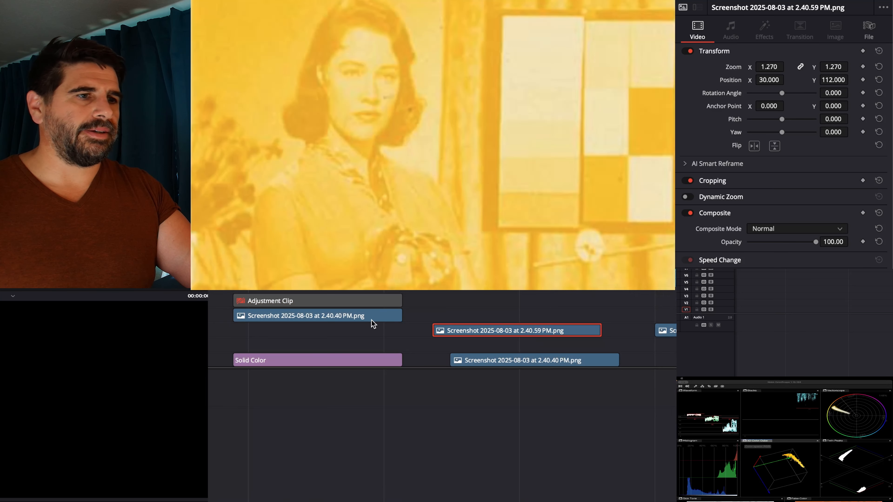
# - Stack the magenta, cyan and yellow portrait screenshot clips on separate tracks so that they overlap, with yellow on top
pyautogui.moveTo(371, 321); pyautogui.dragTo(403, 333)
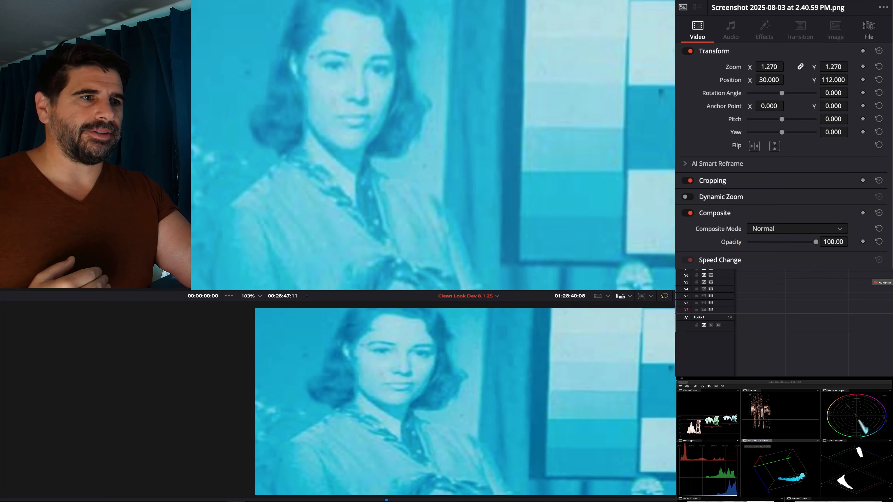
pyautogui.press('Up')
pyautogui.press('Up')
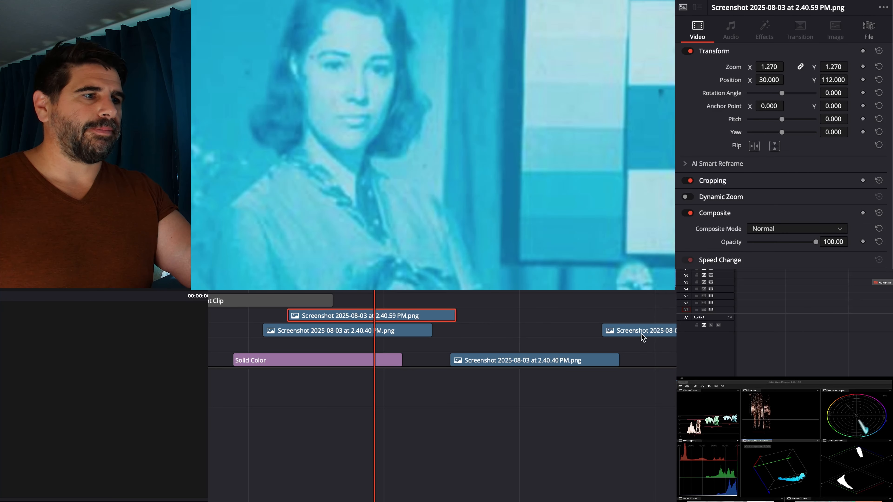
pyautogui.moveTo(643, 337); pyautogui.dragTo(392, 301)
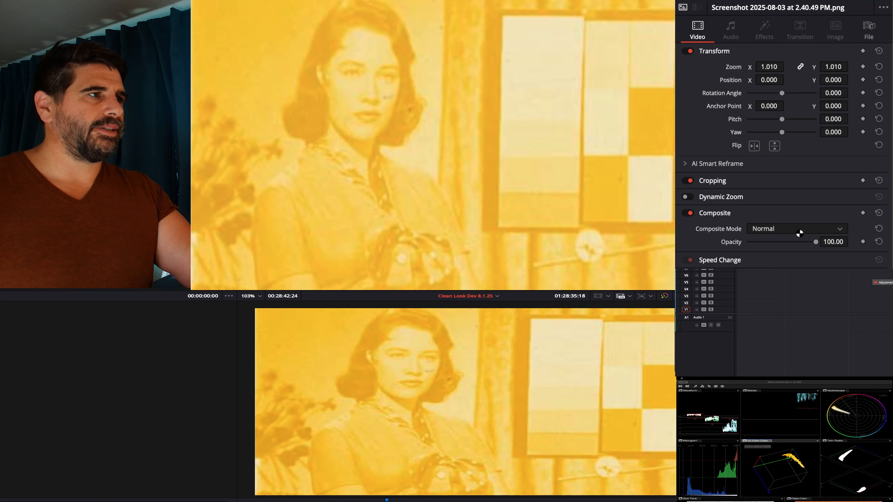
# - Set the composite mode of the yellow screenshot clip to Multiply
pyautogui.click(796, 229)
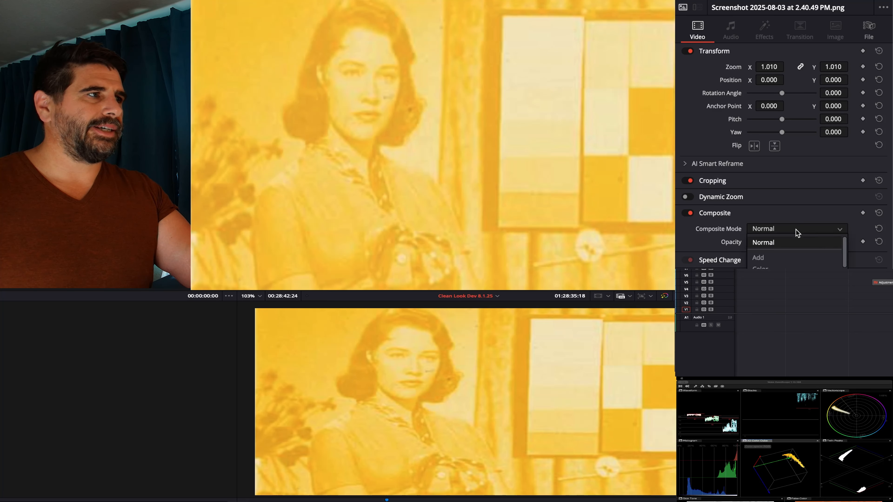
pyautogui.scroll(-5, 796, 262)
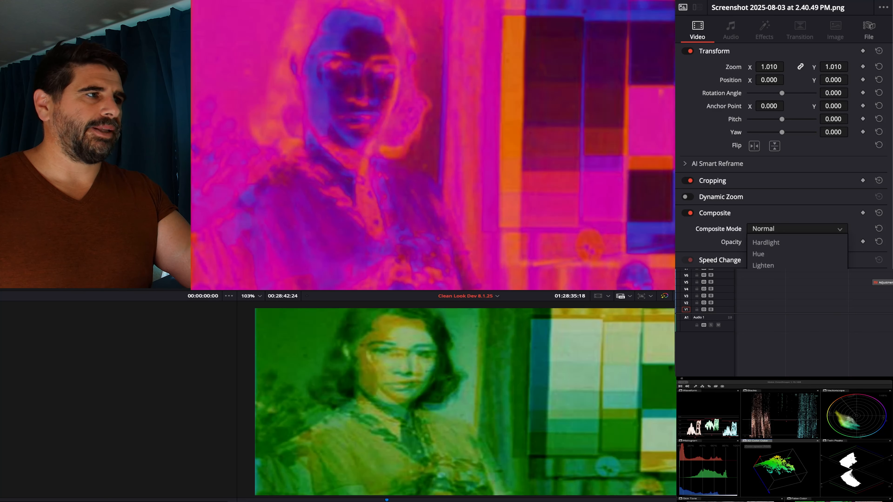
pyautogui.scroll(-3, 782, 266)
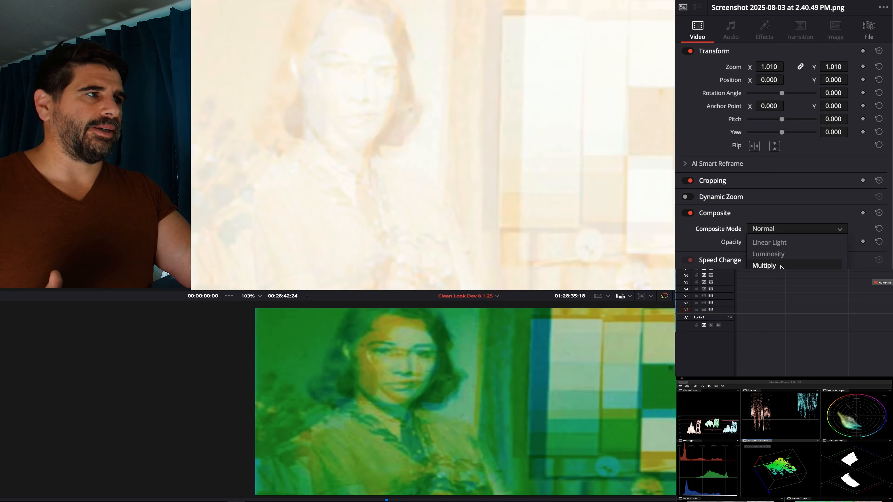
pyautogui.click(781, 266)
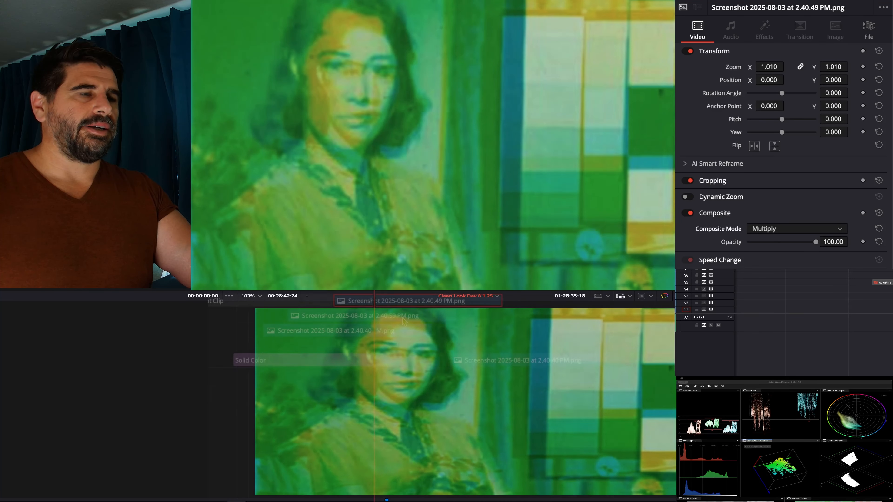
# - Set the composite mode of the cyan screenshot clip to Multiply
pyautogui.click(405, 322)
pyautogui.click(779, 228)
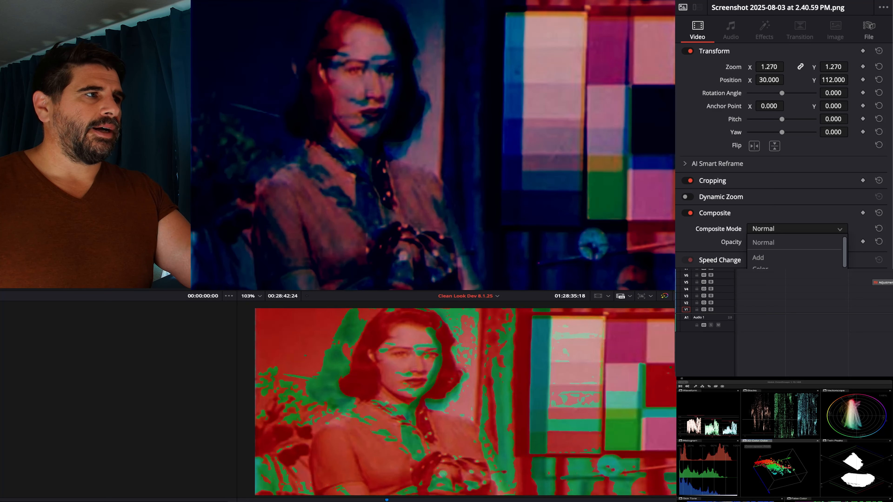
pyautogui.scroll(-3, 797, 253)
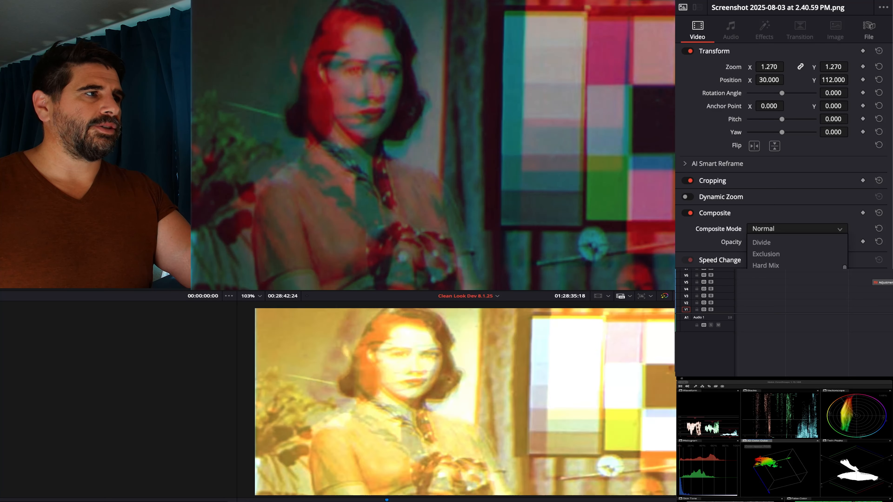
pyautogui.scroll(-3, 787, 255)
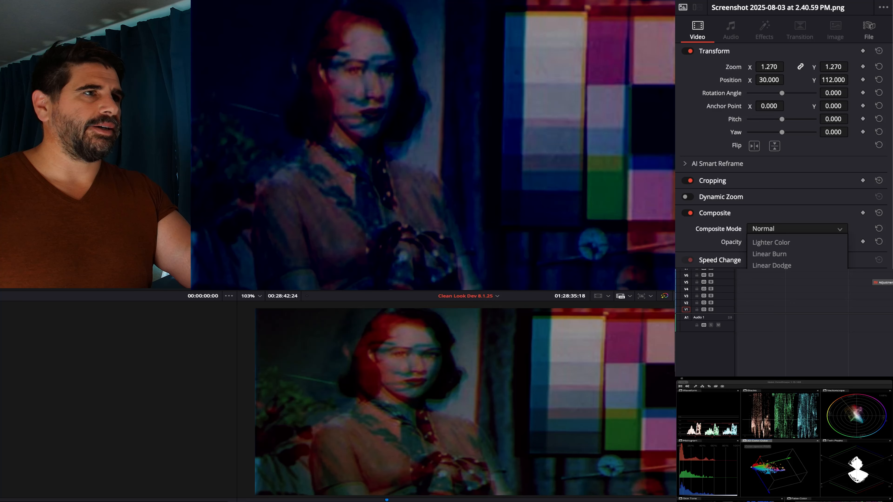
pyautogui.click(781, 300)
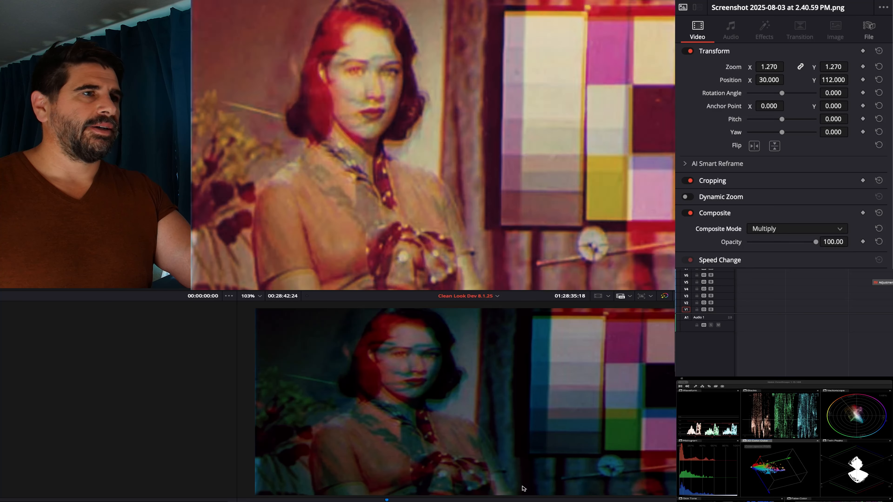
# - Shift the magenta screenshot clip to position X -76 and Y 12 to try aligning it with the other layers
pyautogui.click(421, 330)
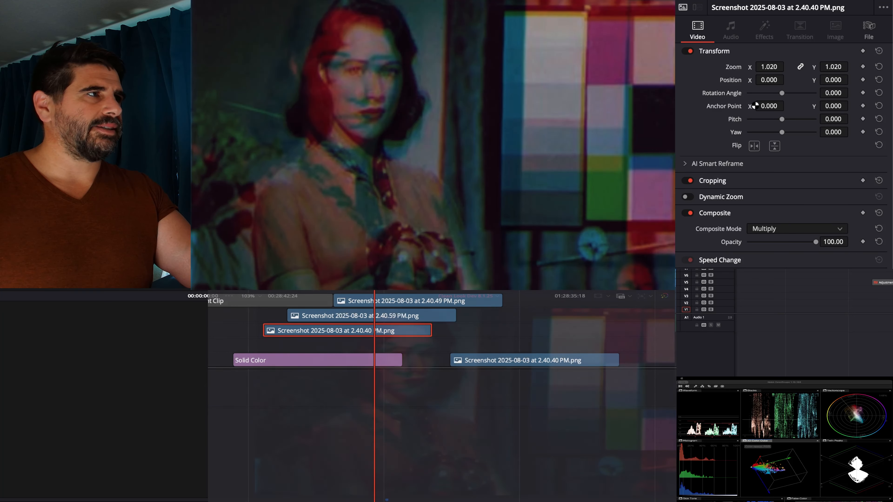
pyautogui.moveTo(776, 80); pyautogui.dragTo(787, 79)
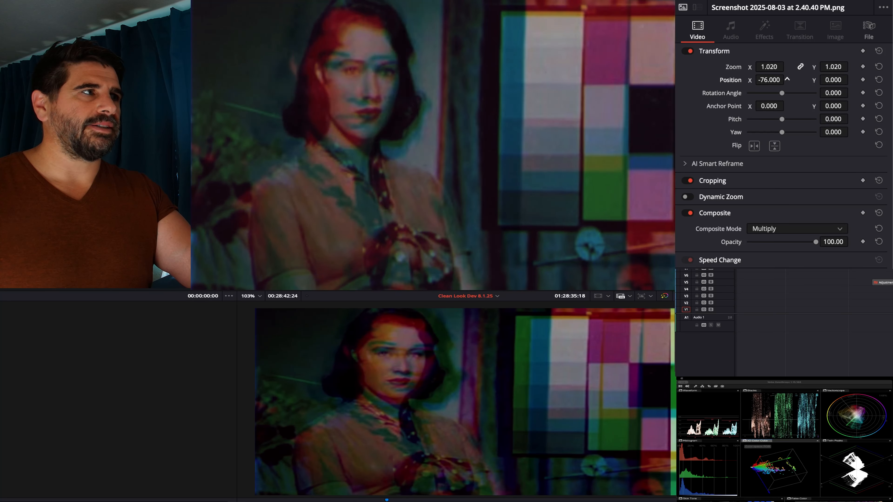
pyautogui.click(832, 80)
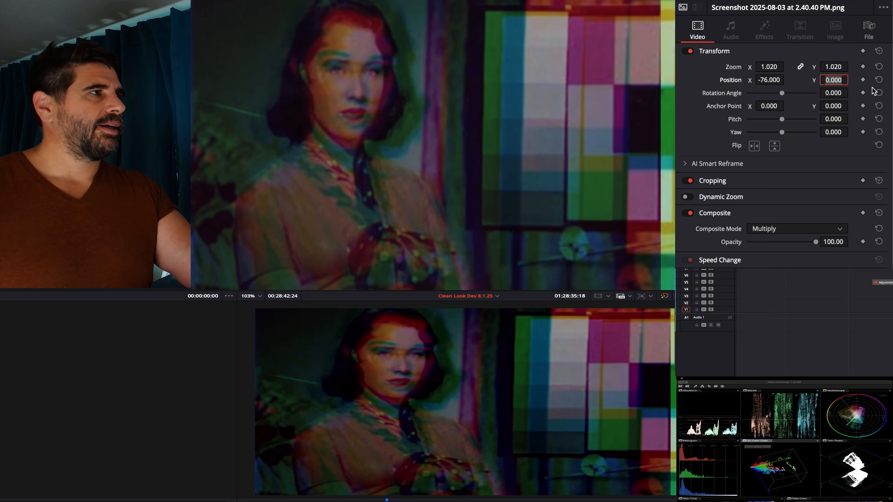
pyautogui.click(832, 58)
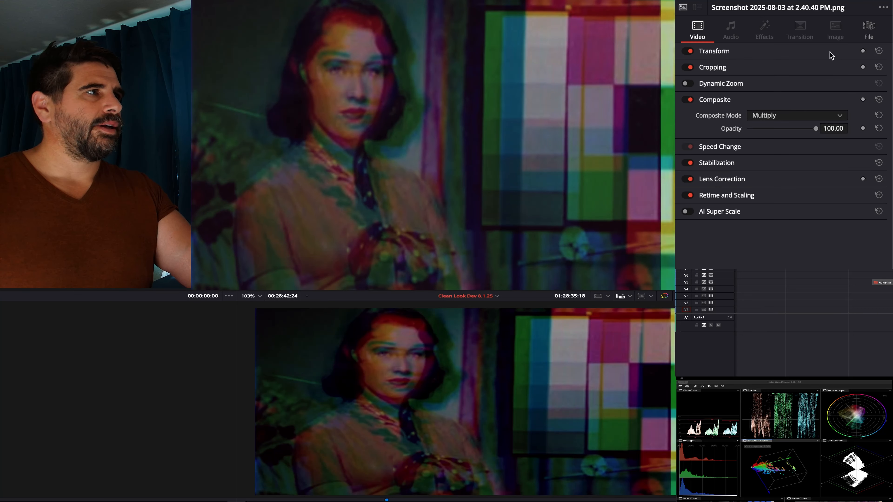
pyautogui.click(829, 52)
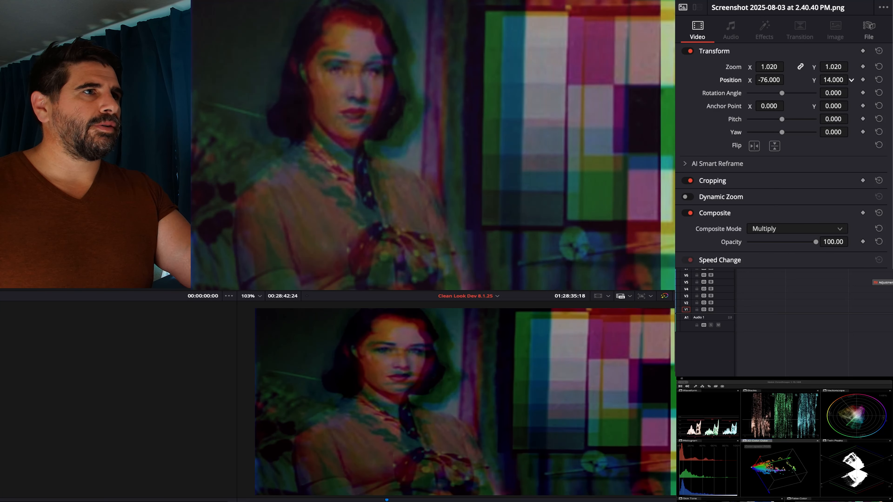
pyautogui.moveTo(832, 80); pyautogui.dragTo(841, 80)
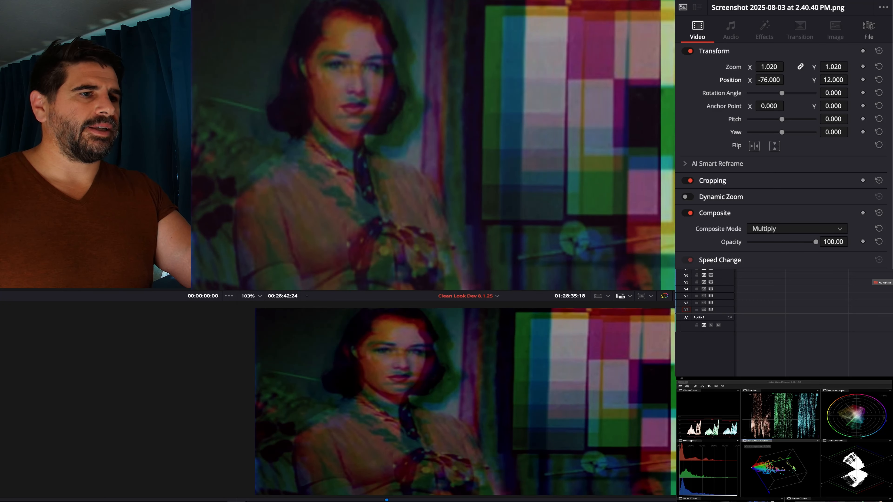
# - Set the cyan screenshot clip's X position to 58 and reset its zoom to 1.000
pyautogui.click(398, 316)
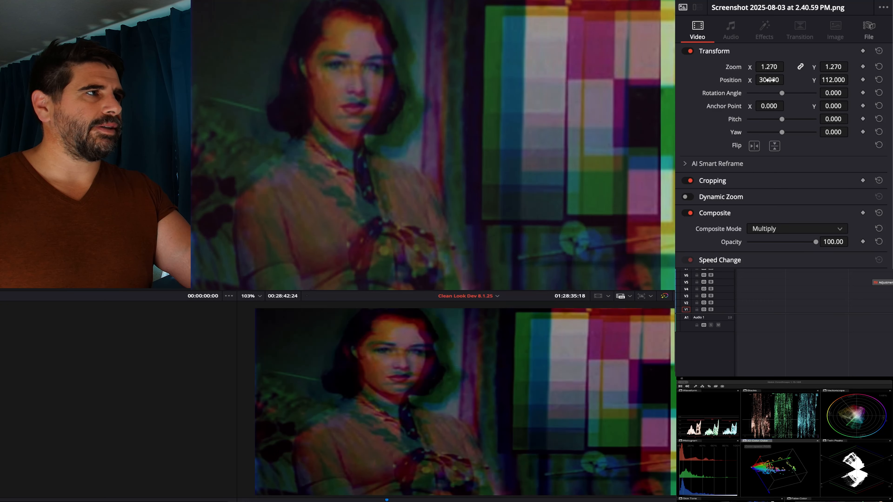
pyautogui.doubleClick(771, 80)
pyautogui.write('32')
pyautogui.press('Return')
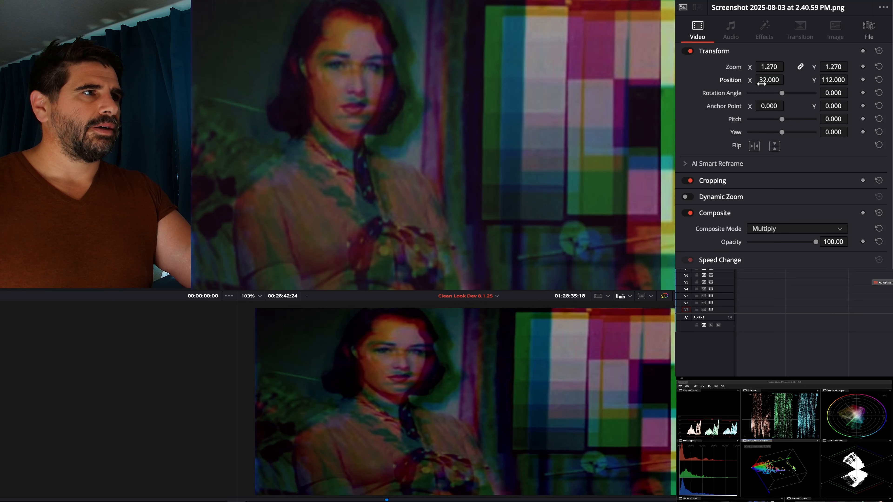
pyautogui.doubleClick(761, 83)
pyautogui.click(707, 76)
pyautogui.moveTo(770, 80)
pyautogui.mouseDown()
pyautogui.moveTo(798, 80)
pyautogui.moveTo(767, 82)
pyautogui.mouseUp()
pyautogui.doubleClick(734, 70)
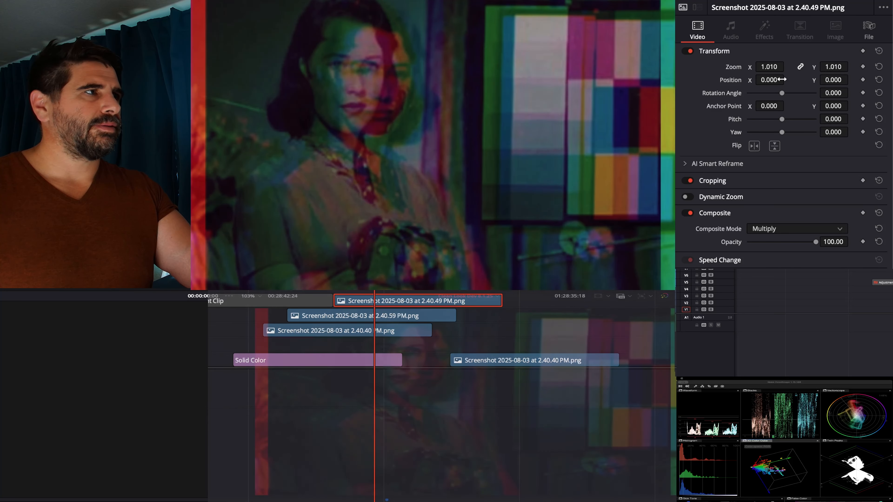
# - Reset the yellow screenshot clip's zoom to 1.000 and move it to position X -69 and Y 23
pyautogui.doubleClick(734, 69)
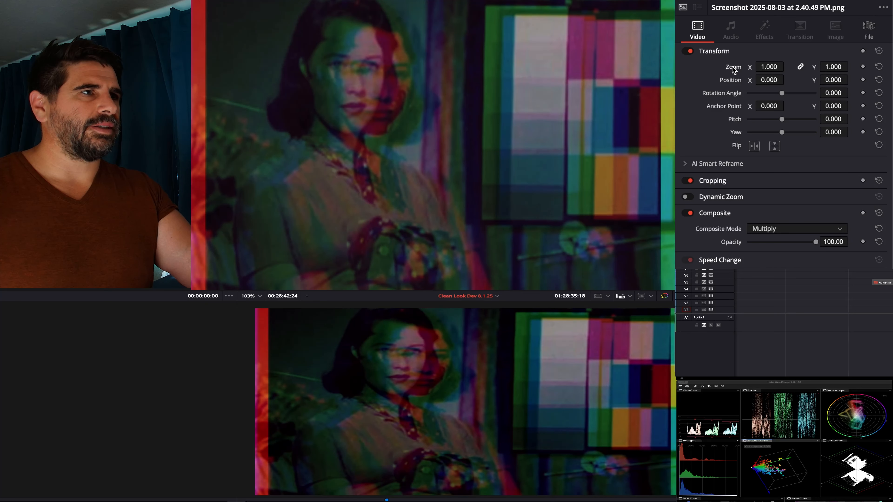
pyautogui.click(755, 79)
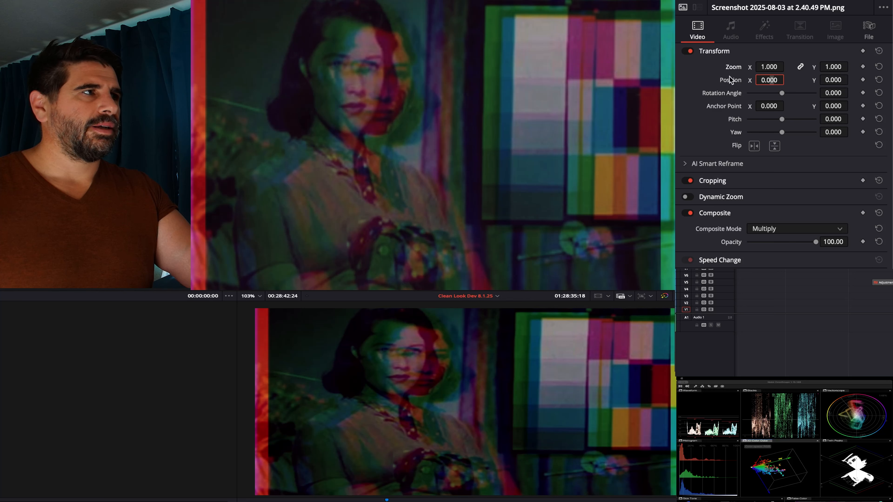
pyautogui.moveTo(770, 80); pyautogui.dragTo(746, 80)
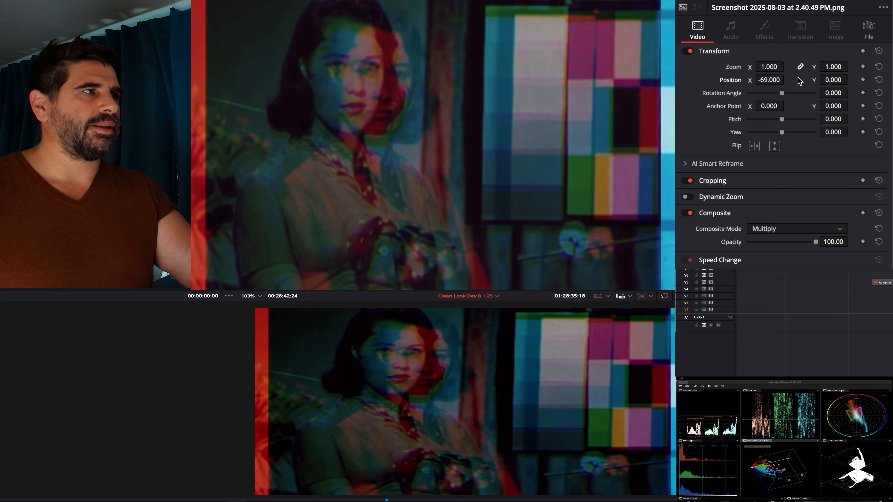
pyautogui.moveTo(828, 80); pyautogui.dragTo(836, 80)
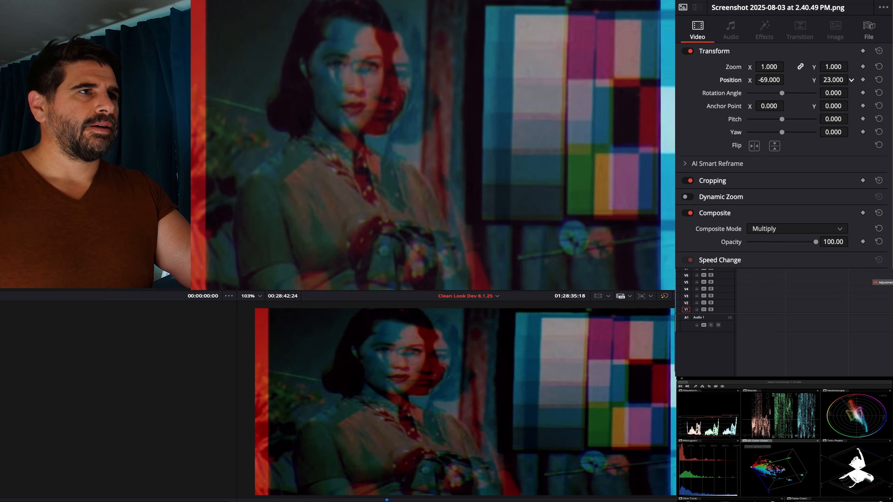
# - Reset the magenta screenshot clip's zoom to 1.000 and align it at position X 35 and Y -2
pyautogui.click(351, 331)
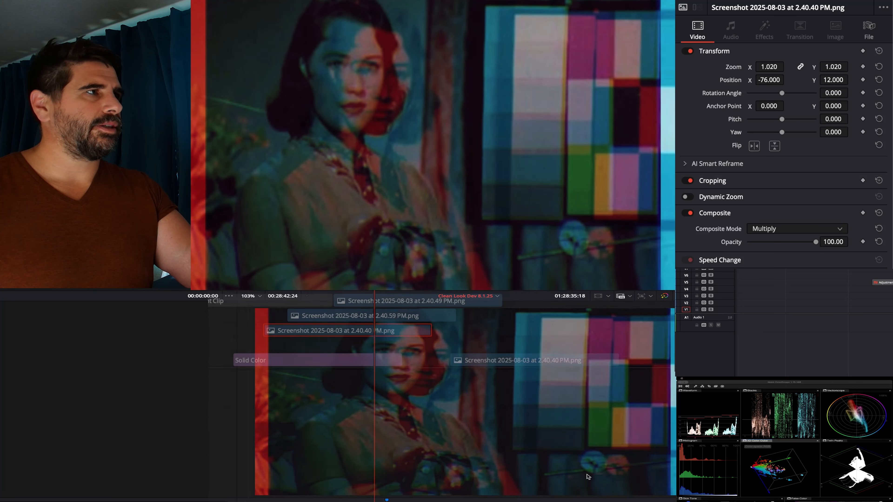
pyautogui.doubleClick(734, 67)
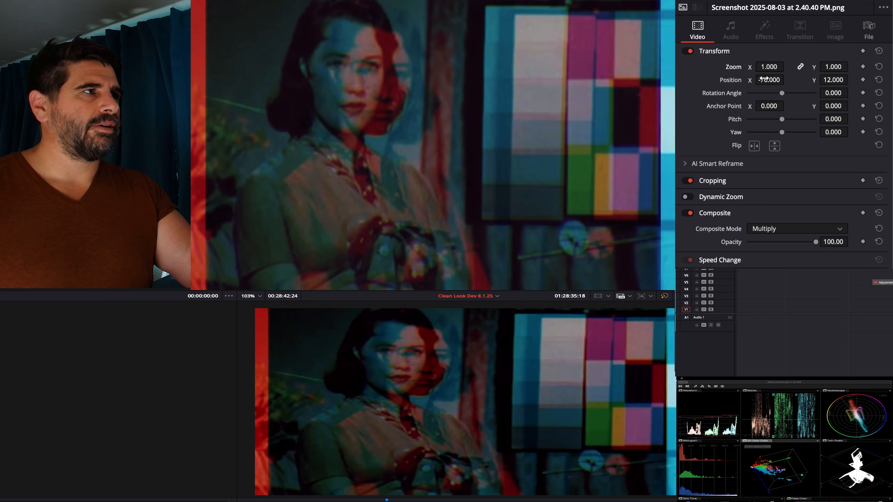
pyautogui.click(777, 81)
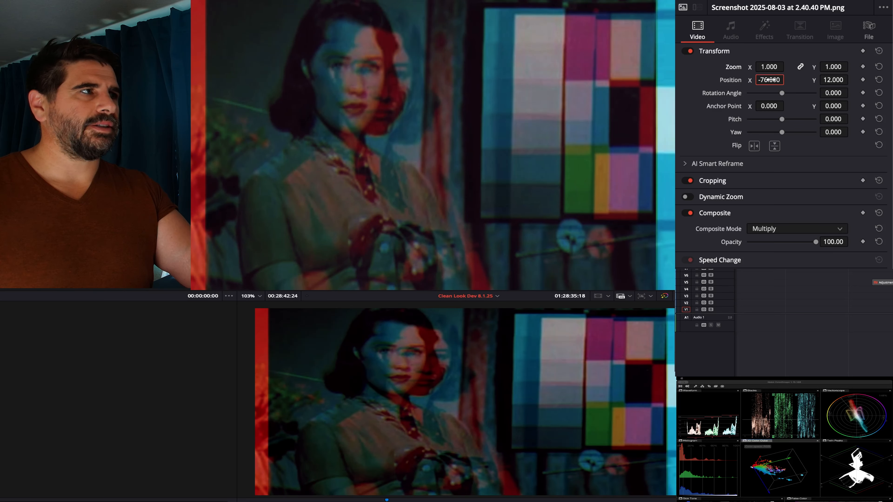
pyautogui.moveTo(778, 80); pyautogui.dragTo(794, 80)
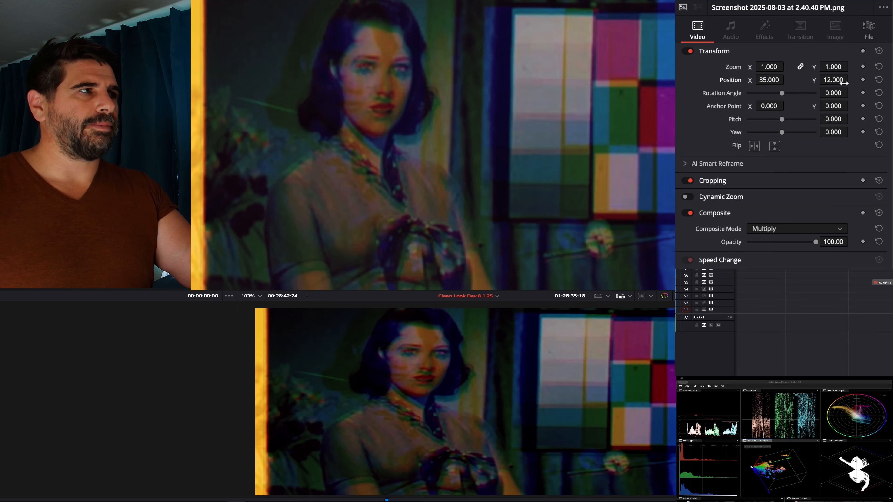
pyautogui.moveTo(851, 79); pyautogui.dragTo(835, 80)
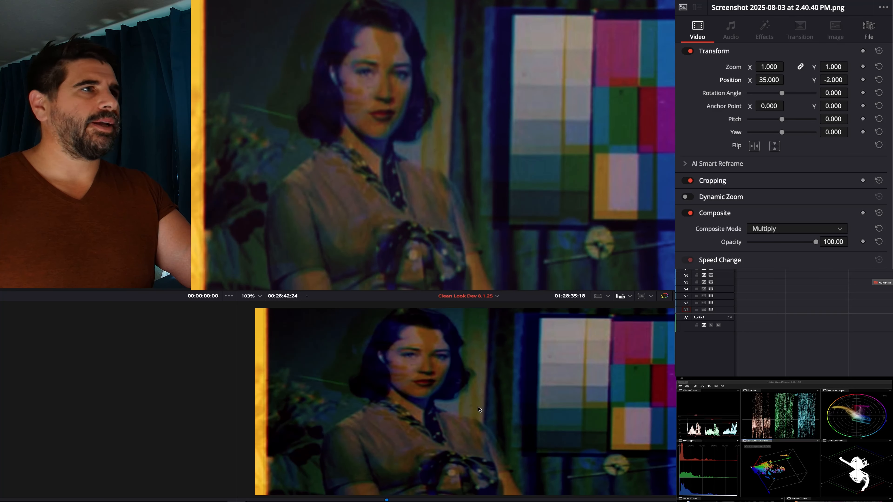
# - Set the composite mode of the magenta screenshot clip at the base of the stack to Normal
pyautogui.scroll(-2, 482, 407)
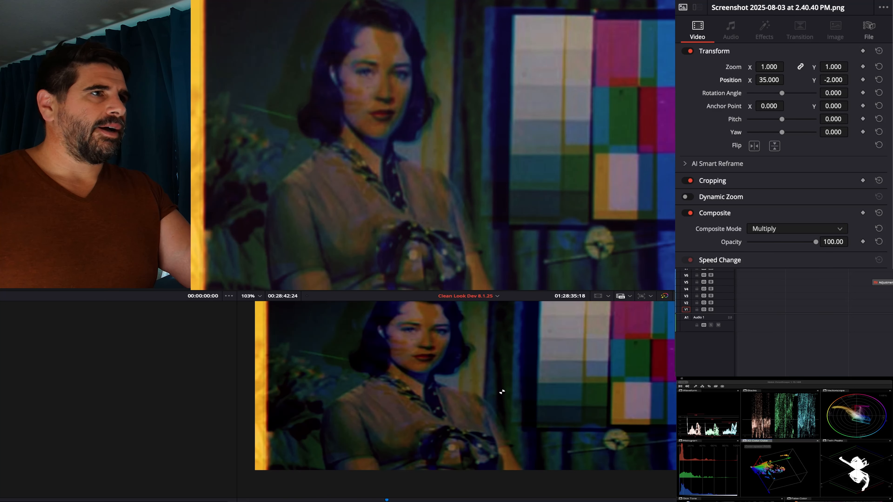
pyautogui.scroll(-1, 532, 372)
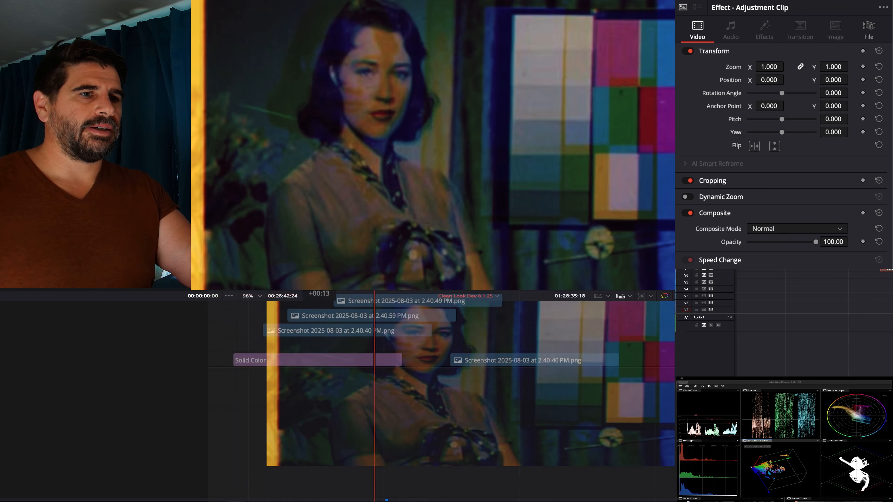
pyautogui.click(390, 334)
pyautogui.click(791, 229)
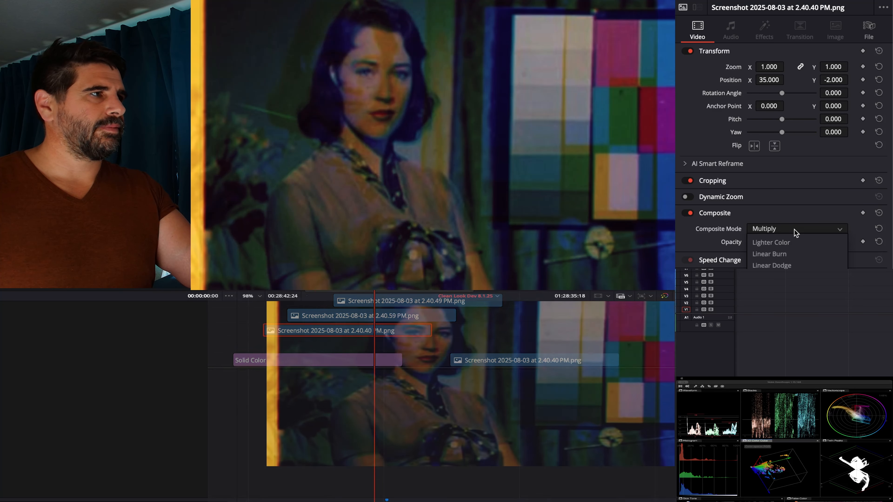
pyautogui.scroll(3, 788, 246)
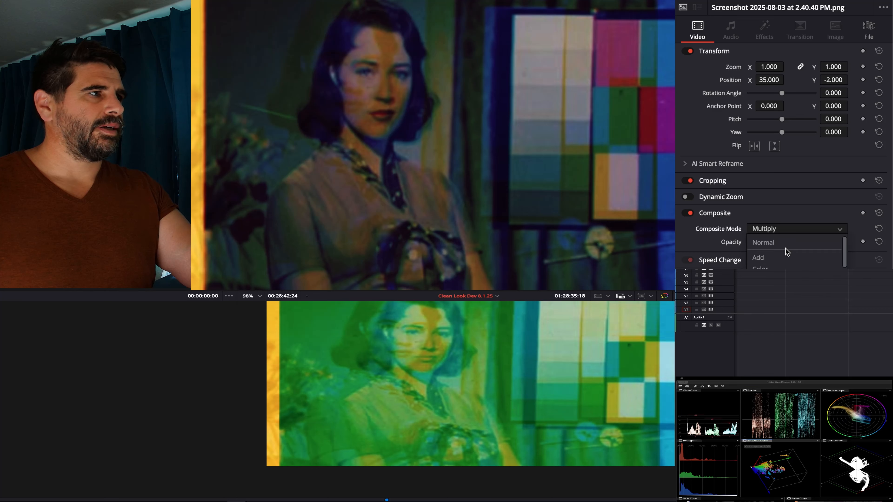
pyautogui.click(784, 244)
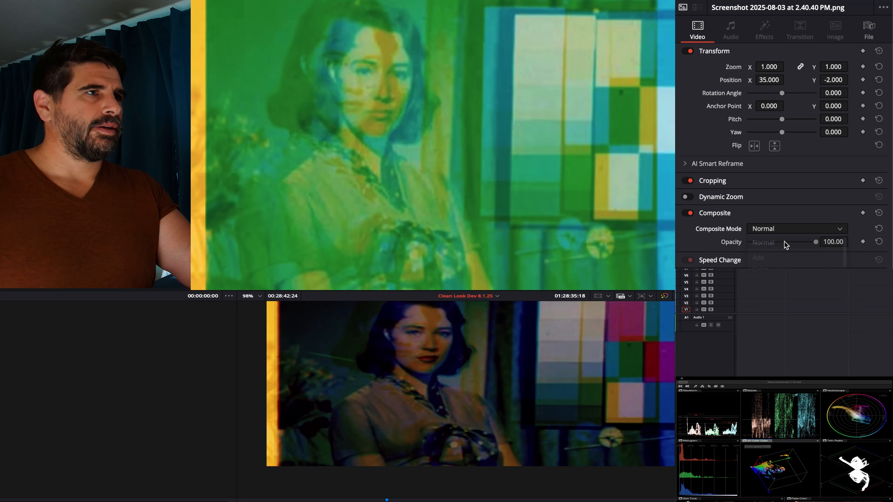
# - Adjust the cyan clip's horizontal position, and align the yellow clip over the portrait at position X 52 and Y 3
pyautogui.moveTo(469, 367); pyautogui.dragTo(470, 423)
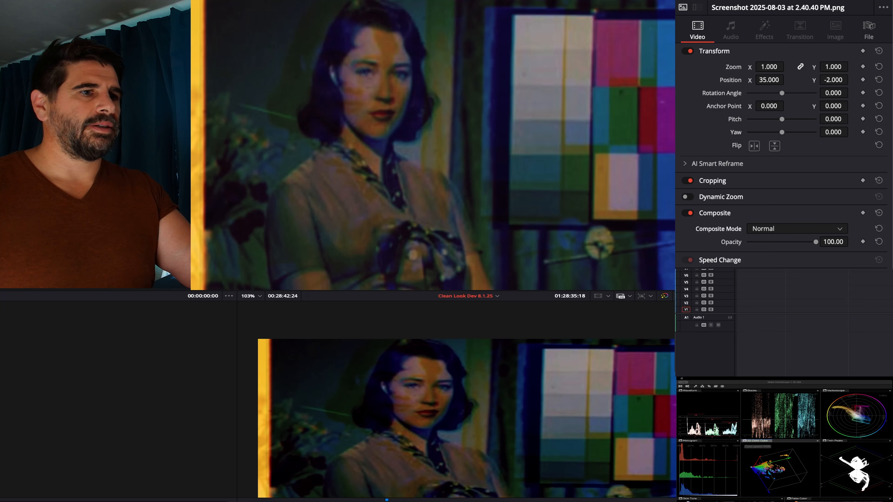
pyautogui.click(407, 317)
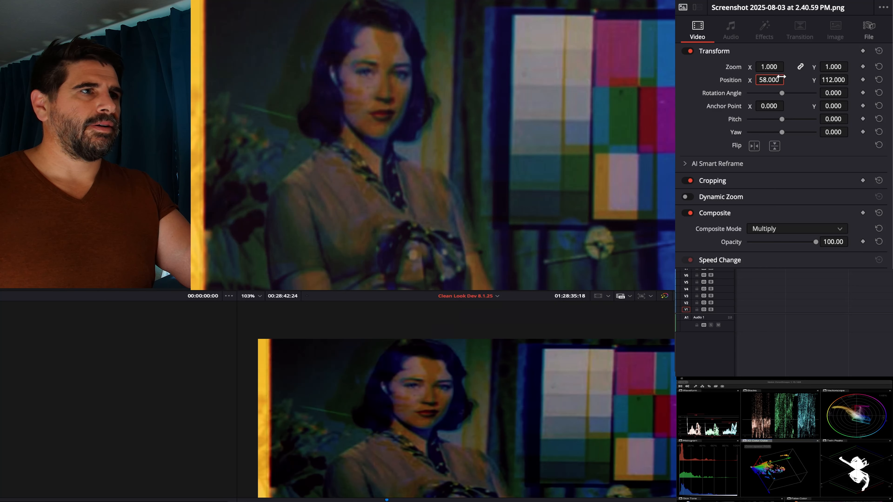
pyautogui.moveTo(759, 80); pyautogui.dragTo(793, 80)
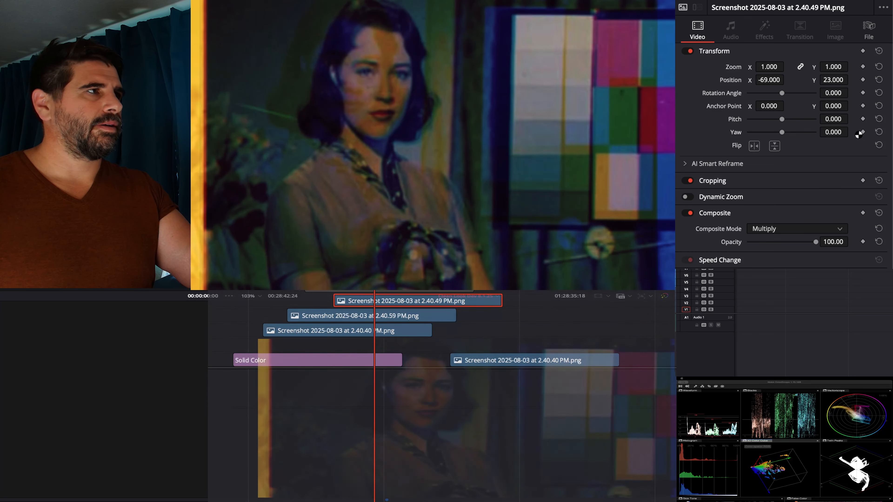
pyautogui.moveTo(766, 80); pyautogui.dragTo(826, 82)
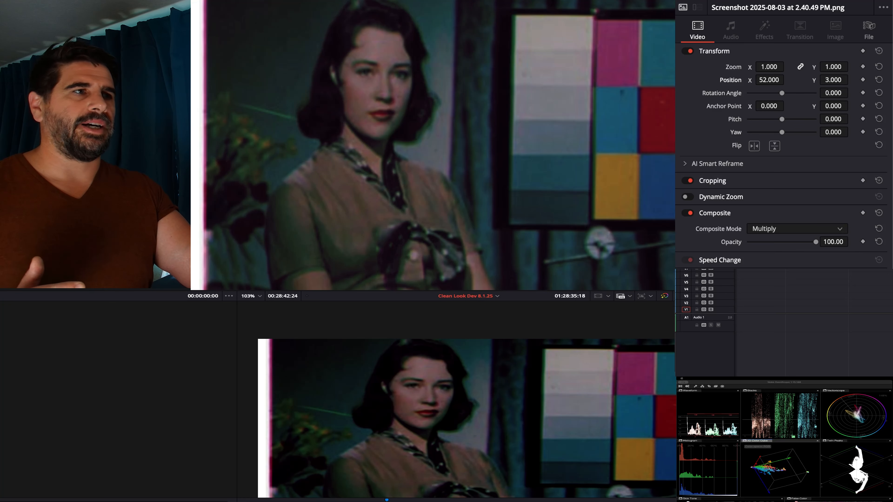
pyautogui.scroll(10, 436, 385)
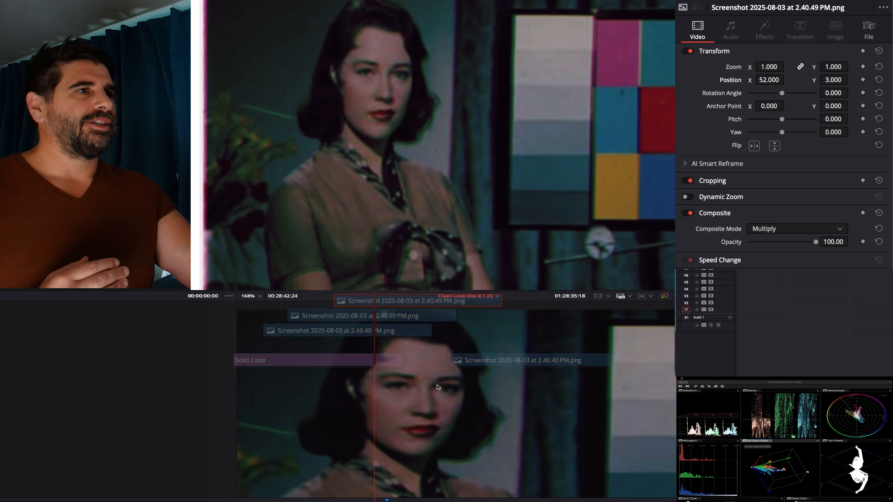
pyautogui.scroll(-15, 438, 387)
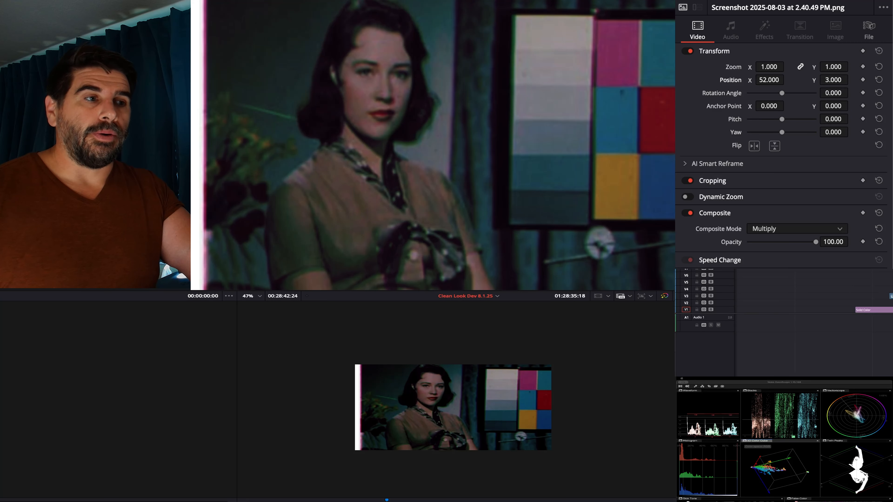
# - Return to the earlier footage in the timeline and step back from the car interior shot to the walking forest.mov clip
pyautogui.hscroll(-10, 814, 309)
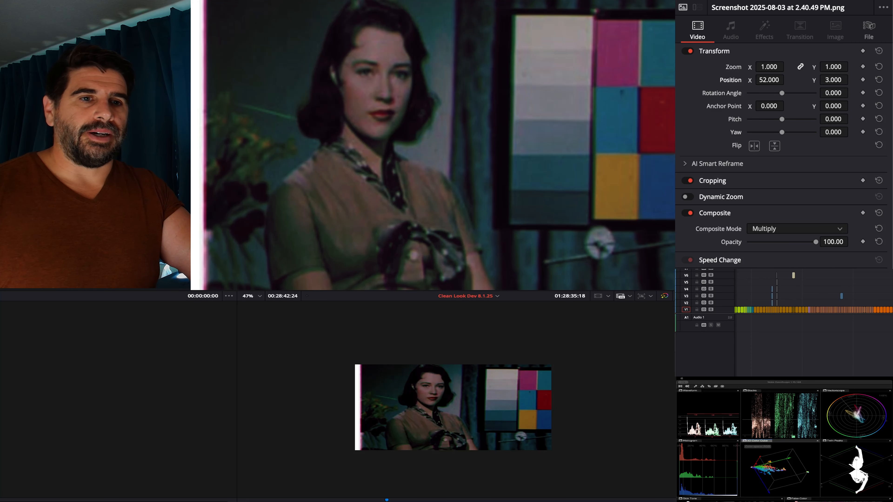
pyautogui.moveTo(815, 271); pyautogui.dragTo(782, 271)
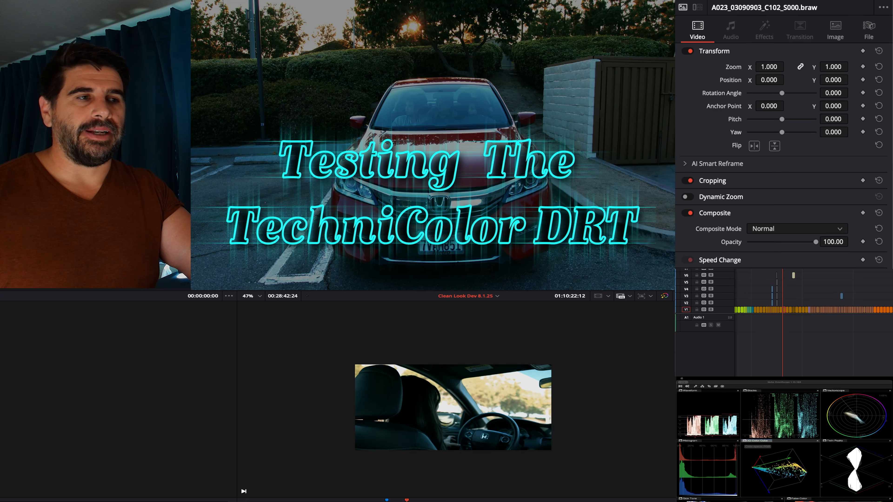
pyautogui.hscroll(-5, 813, 317)
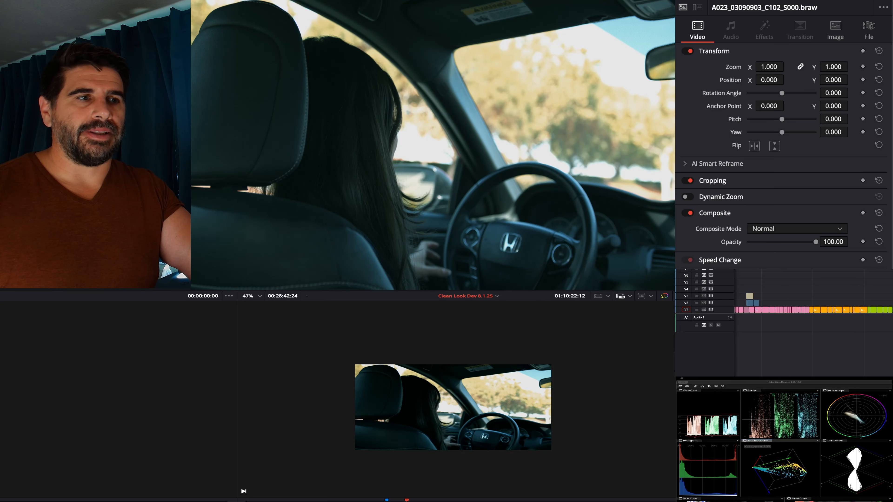
pyautogui.press('Up')
pyautogui.press('Up')
pyautogui.press('Up')
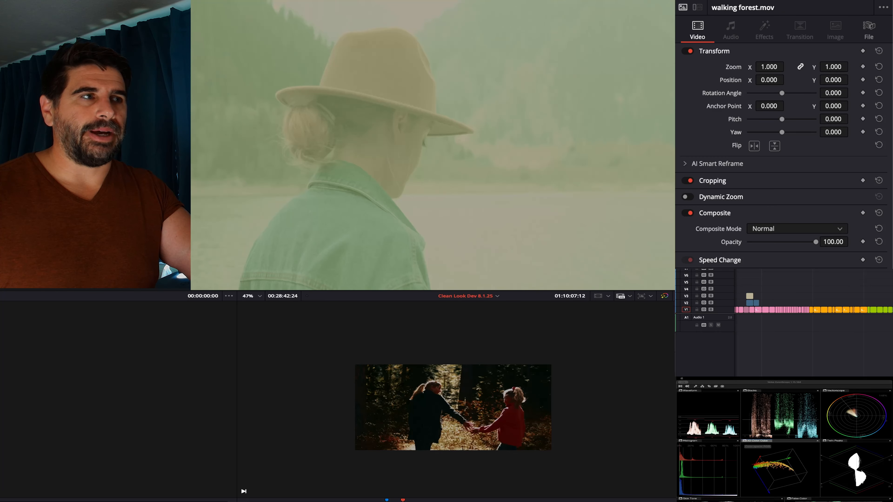
# - Go to the Traveling_Lake clip of the woman with the dog, open it for grading and reposition its Technicolor DRT node
pyautogui.press('Up')
pyautogui.press('Down')
pyautogui.press('Up')
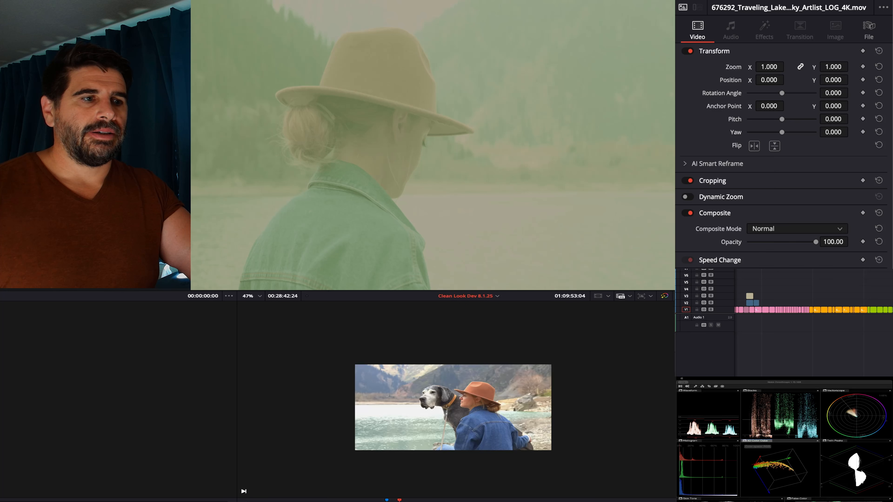
pyautogui.hotkey('shift', '6')
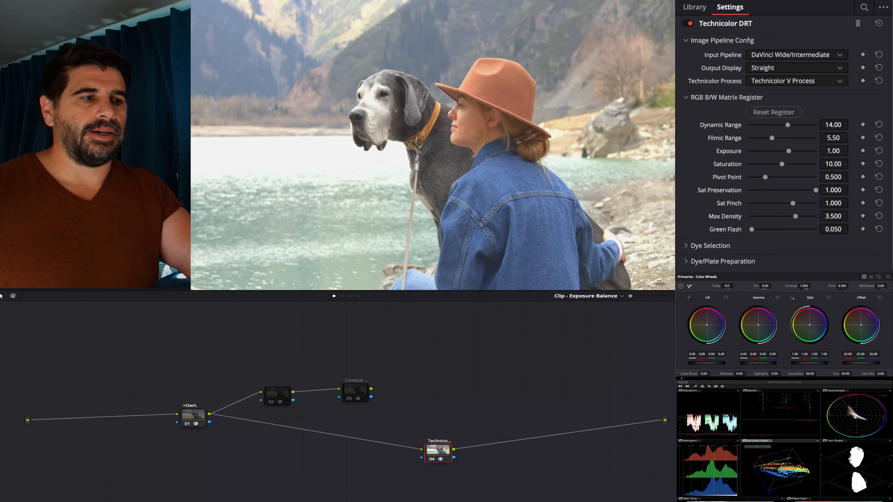
pyautogui.moveTo(440, 460); pyautogui.dragTo(410, 448)
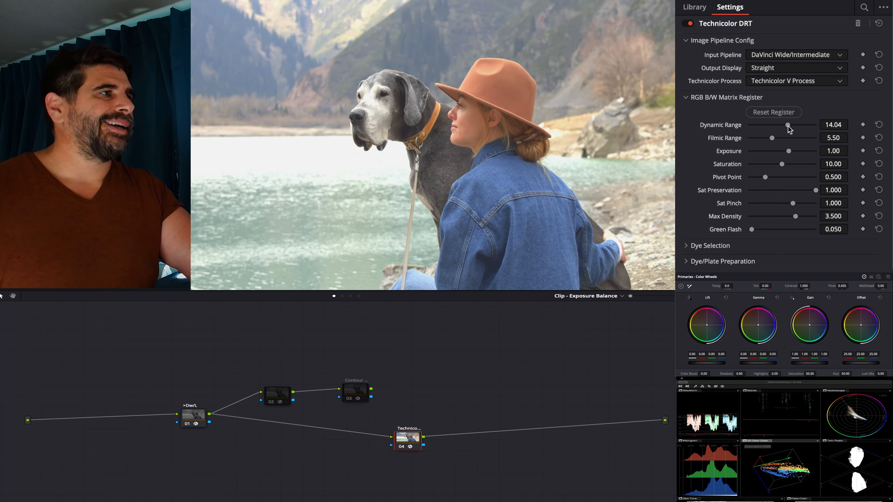
# - Try different Dynamic Range and Filmic Range values in the RGB B/W Matrix Register, restoring them to 14.00 and 5.50
pyautogui.moveTo(790, 127); pyautogui.dragTo(781, 127)
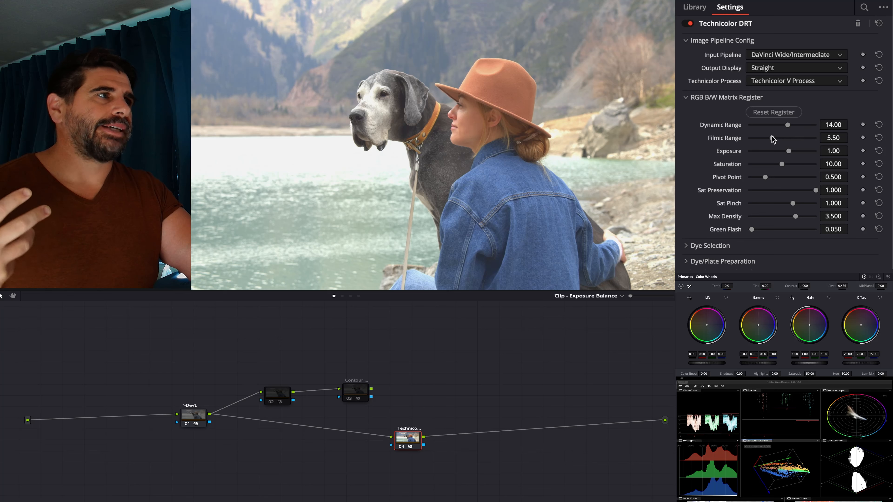
pyautogui.moveTo(772, 138); pyautogui.dragTo(773, 138)
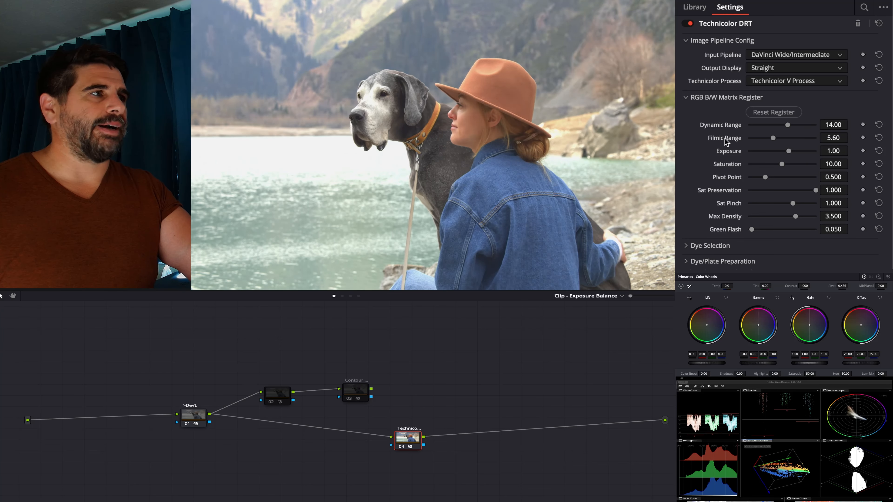
pyautogui.doubleClick(735, 139)
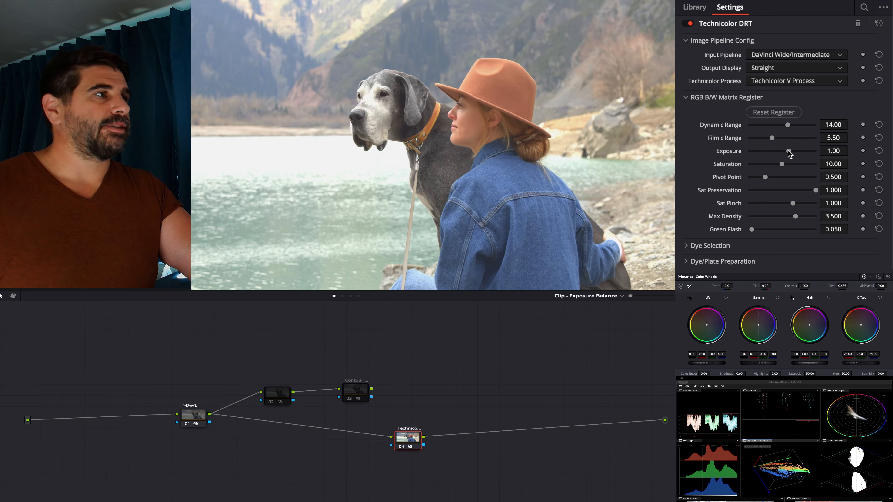
# - Set Exposure to 0.58 and Pivot Point to 0.596, and try other Saturation amounts before restoring 10.00
pyautogui.moveTo(788, 150); pyautogui.dragTo(769, 175)
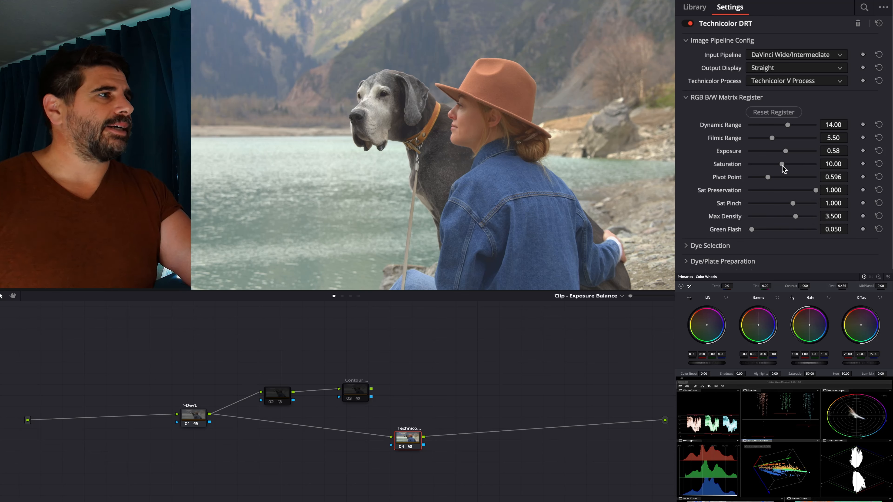
pyautogui.moveTo(787, 161); pyautogui.dragTo(780, 161)
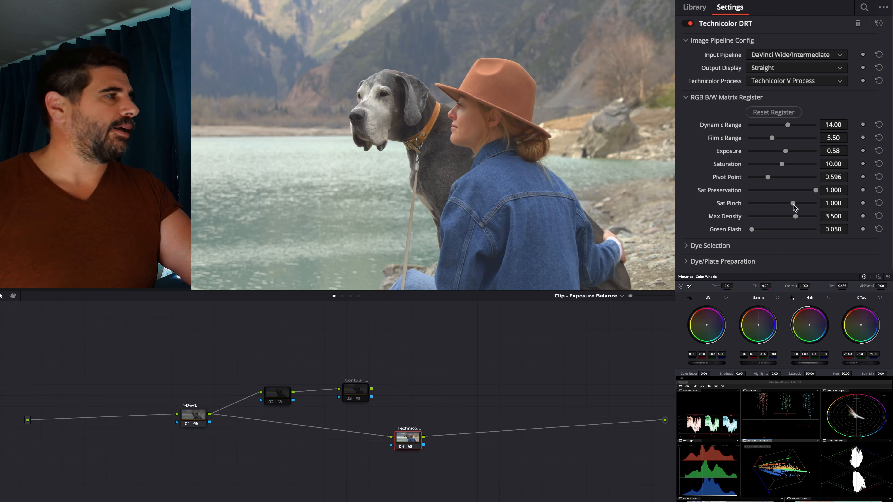
# - Try lower Sat Pinch and Max Density values, restoring them to 1.000 and 3.500
pyautogui.moveTo(796, 203)
pyautogui.mouseDown()
pyautogui.moveTo(786, 203)
pyautogui.moveTo(792, 208)
pyautogui.mouseUp()
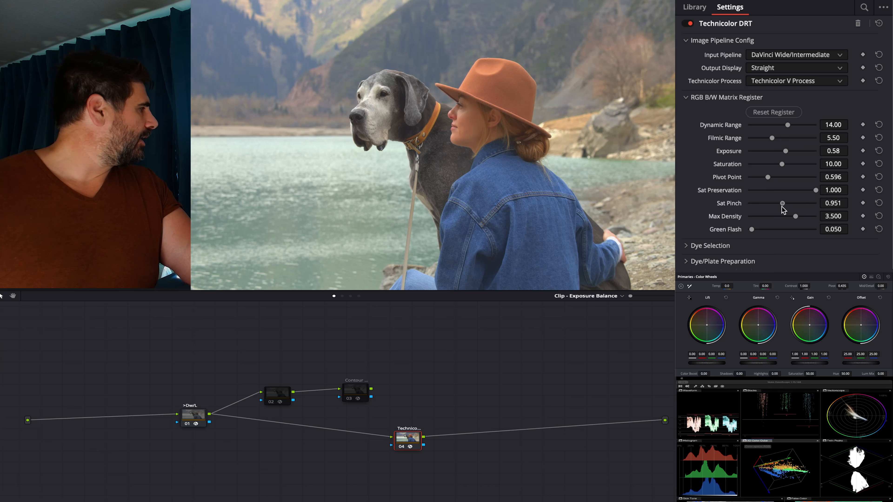
pyautogui.moveTo(792, 208)
pyautogui.mouseDown()
pyautogui.moveTo(779, 209)
pyautogui.moveTo(793, 203)
pyautogui.mouseUp()
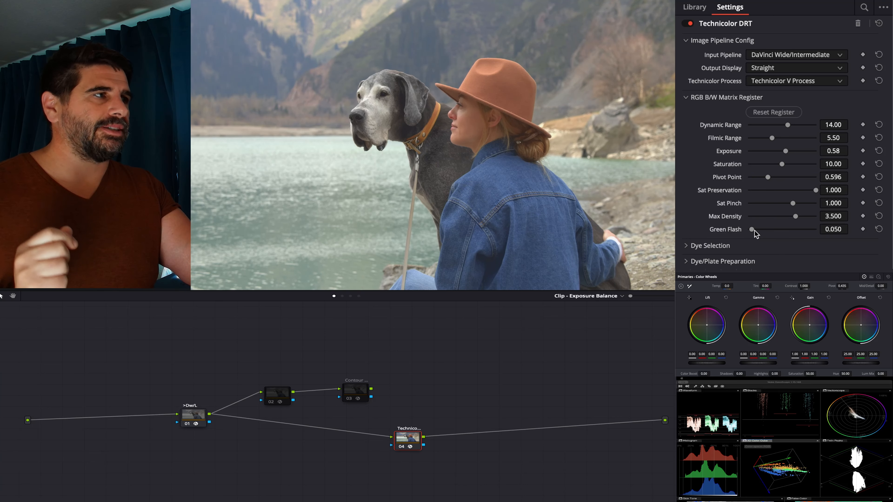
pyautogui.moveTo(795, 217)
pyautogui.mouseDown()
pyautogui.moveTo(764, 216)
pyautogui.moveTo(778, 217)
pyautogui.mouseUp()
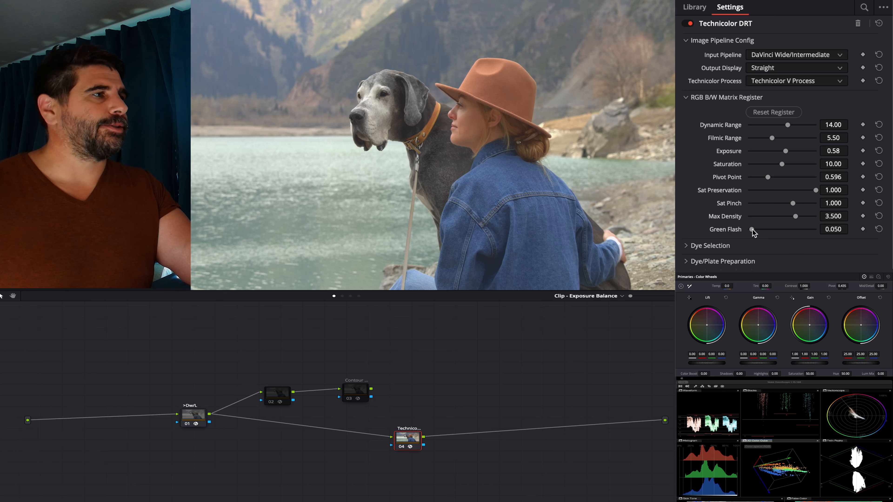
# - Raise Green Flash to 0.504 and set Exposure to 1.05
pyautogui.moveTo(756, 231); pyautogui.dragTo(776, 232)
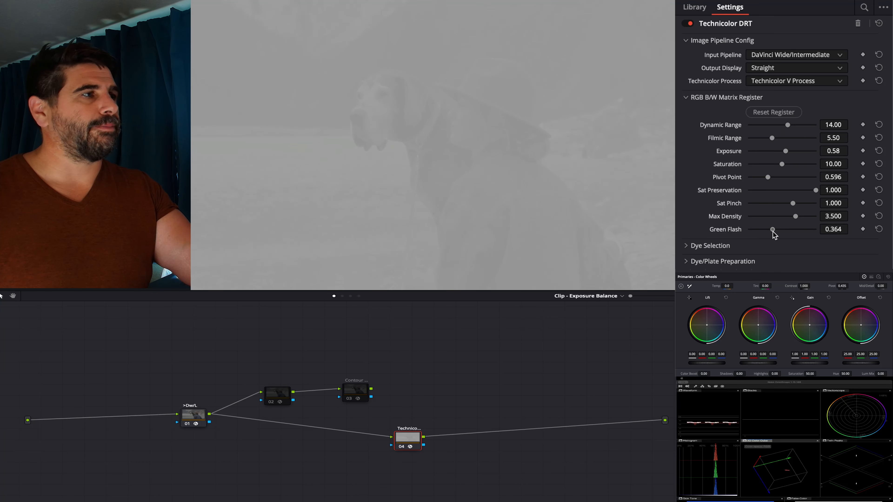
pyautogui.moveTo(773, 230)
pyautogui.mouseDown()
pyautogui.moveTo(796, 227)
pyautogui.moveTo(780, 232)
pyautogui.mouseUp()
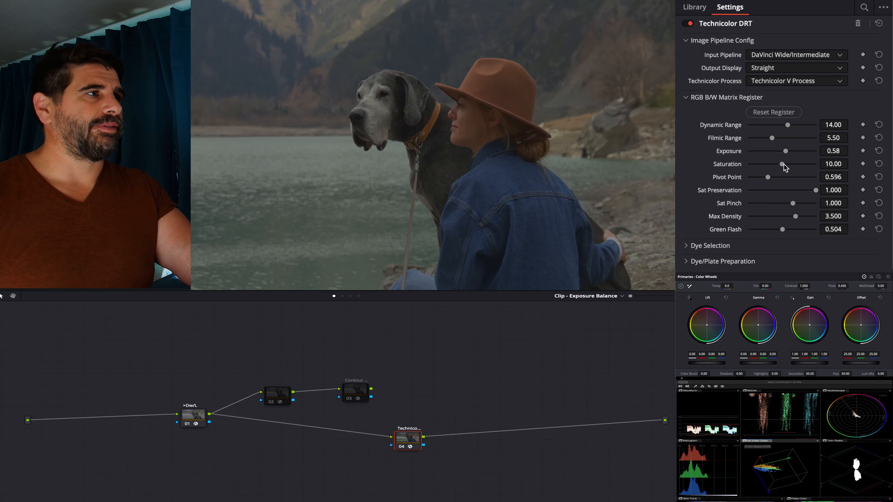
pyautogui.moveTo(787, 152); pyautogui.dragTo(790, 151)
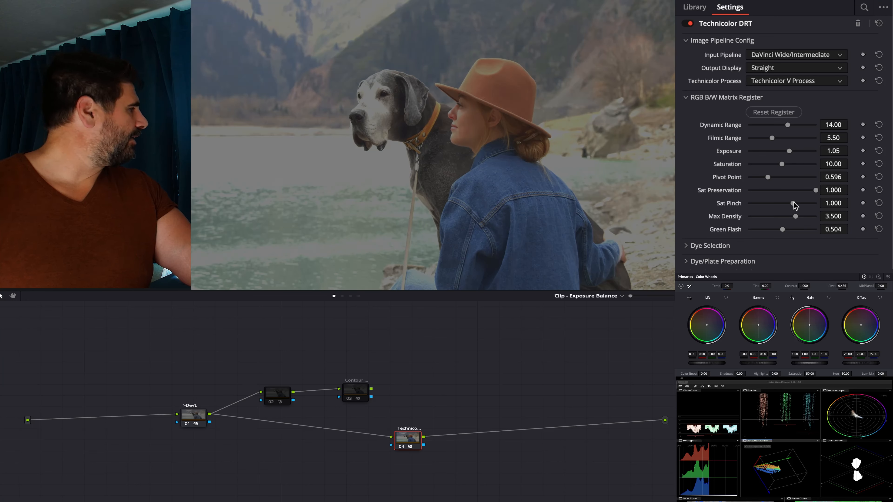
# - Try Sat Pinch at 0.940, reset it to 1.000, and lower Green Flash to 0.302
pyautogui.moveTo(795, 206); pyautogui.dragTo(781, 205)
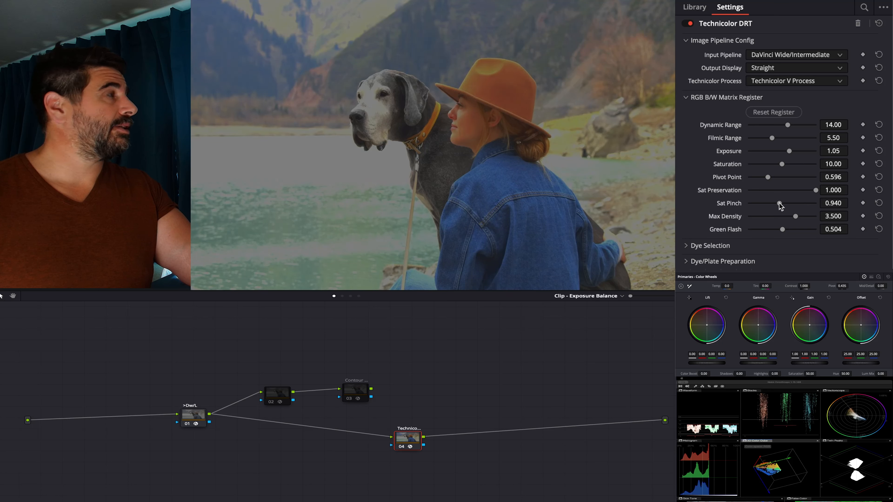
pyautogui.doubleClick(739, 205)
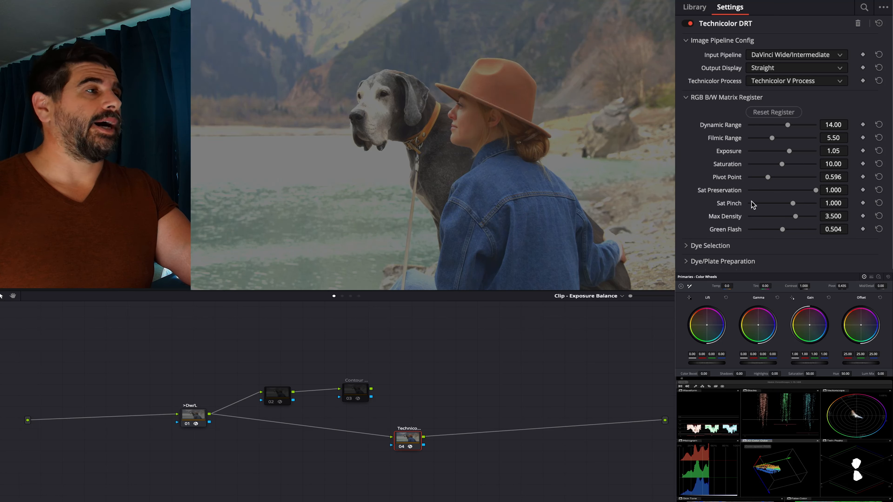
pyautogui.moveTo(780, 231)
pyautogui.mouseDown()
pyautogui.moveTo(759, 229)
pyautogui.moveTo(771, 230)
pyautogui.mouseUp()
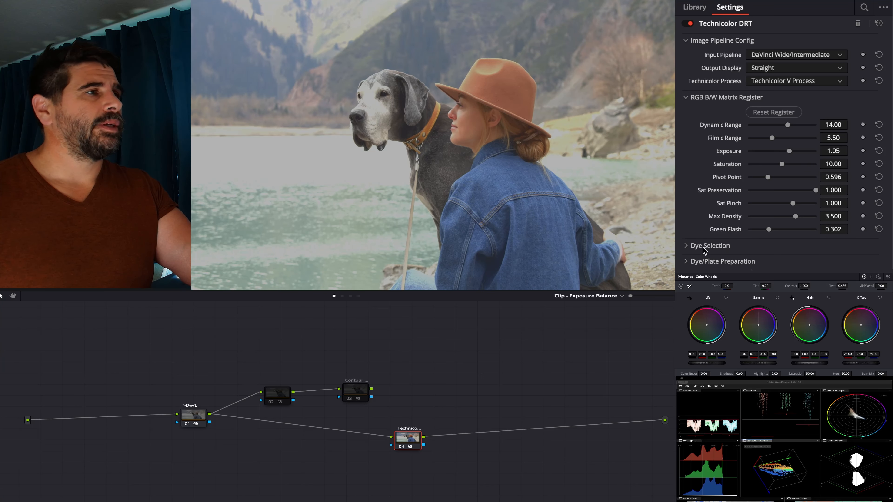
# - Change the Cyan Dye in the Technicolor DRT's dye selection to Use Custom Cyan
pyautogui.click(703, 247)
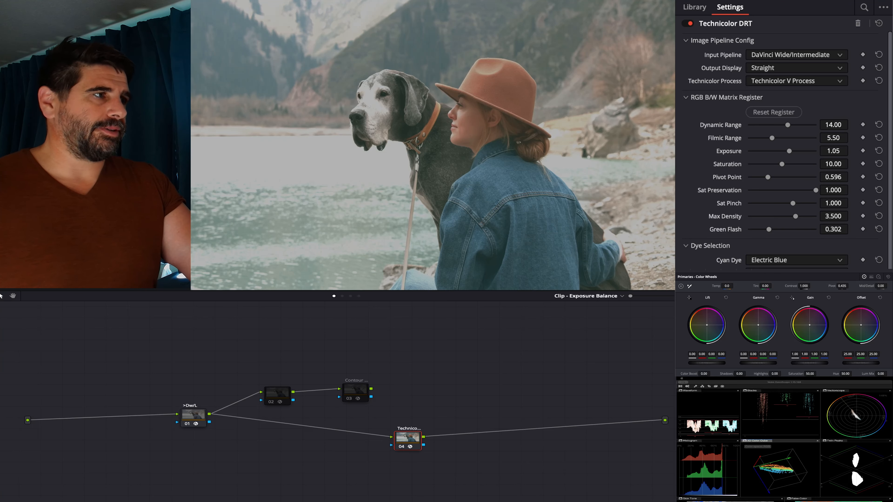
pyautogui.scroll(-3, 784, 151)
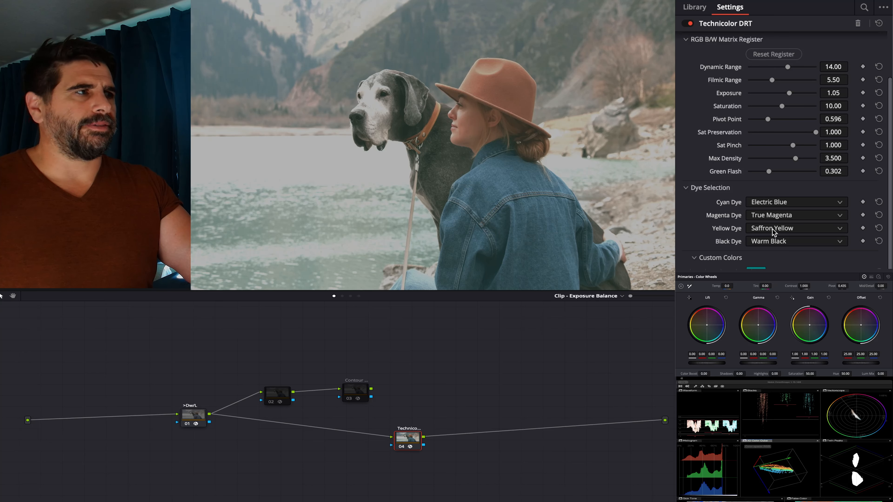
pyautogui.click(780, 205)
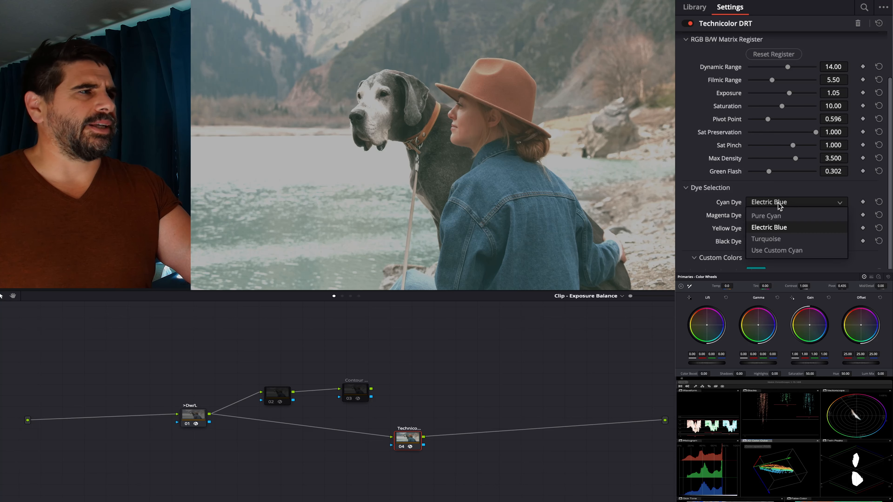
pyautogui.click(773, 252)
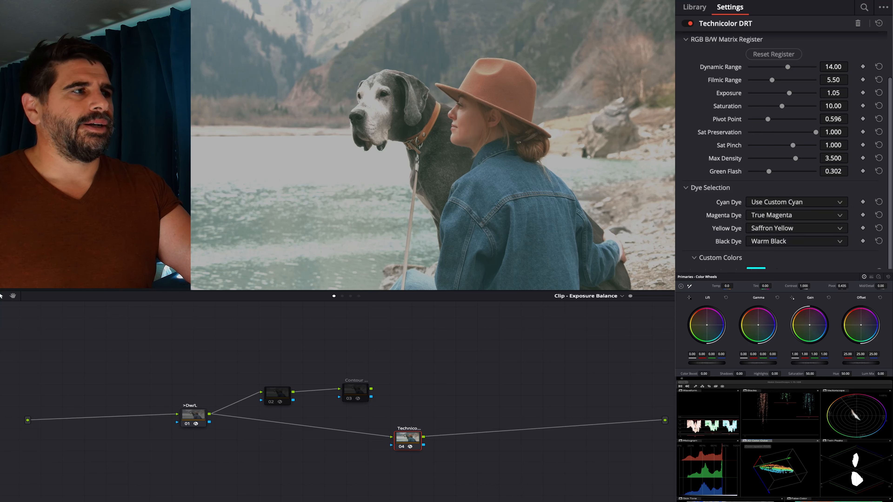
# - Pick a slightly less saturated, bluer cyan on the color wheel as the custom cyan dye color
pyautogui.click(756, 269)
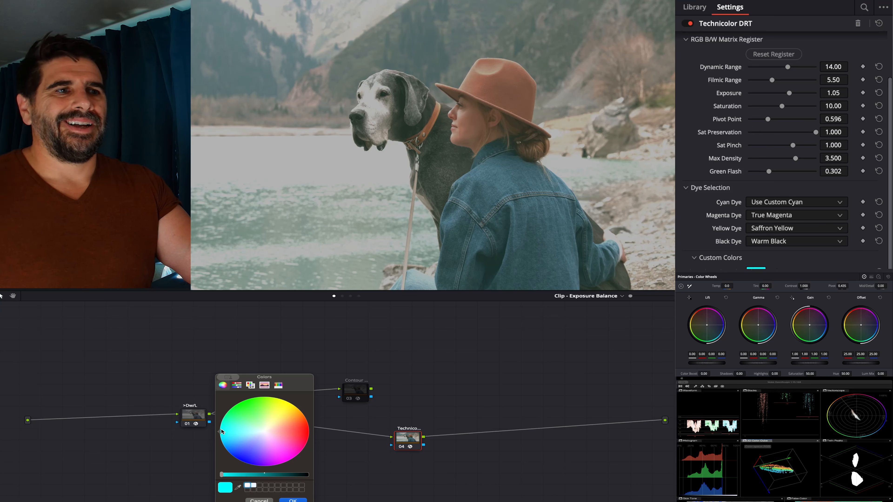
pyautogui.click(236, 386)
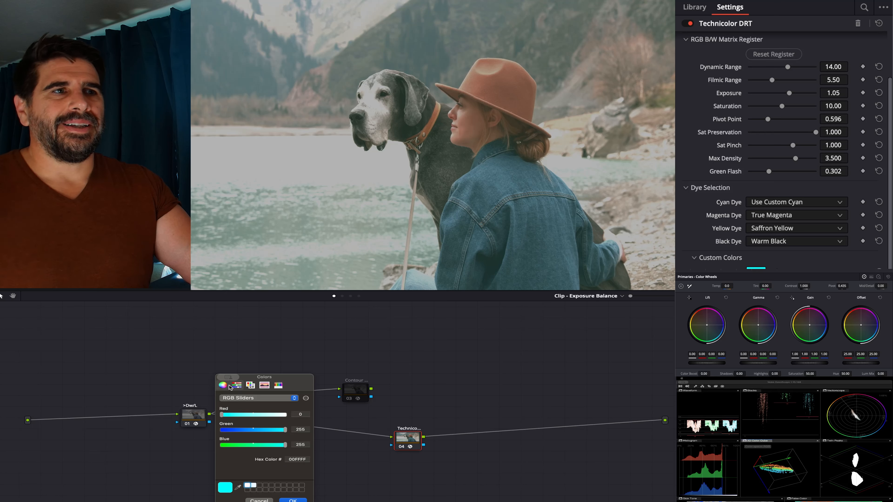
pyautogui.click(224, 386)
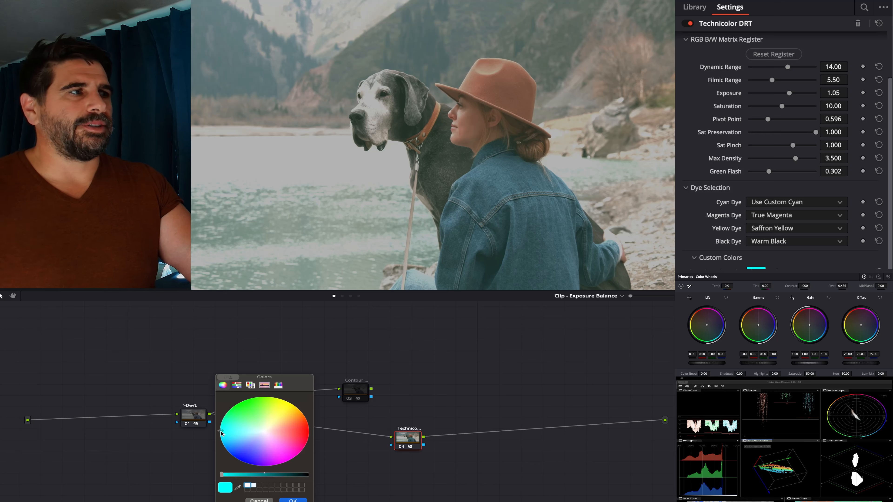
pyautogui.moveTo(221, 434)
pyautogui.mouseDown()
pyautogui.moveTo(245, 434)
pyautogui.moveTo(236, 439)
pyautogui.moveTo(241, 461)
pyautogui.moveTo(226, 436)
pyautogui.mouseUp()
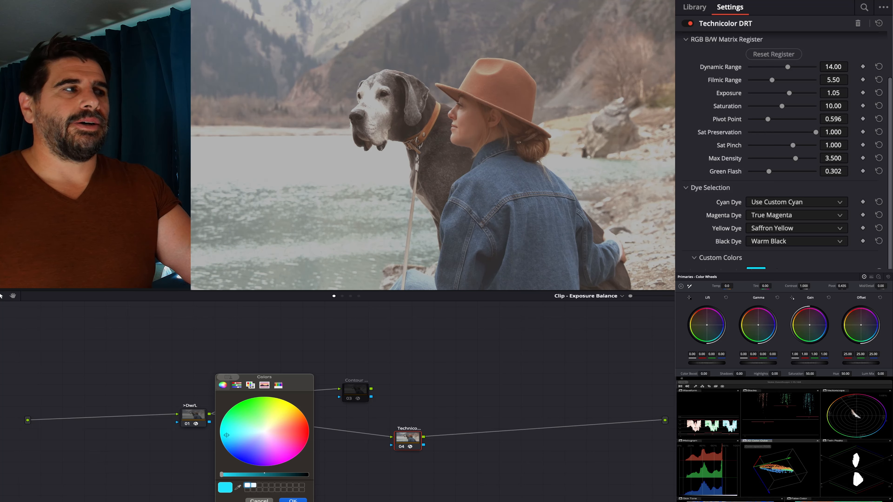
pyautogui.click(293, 500)
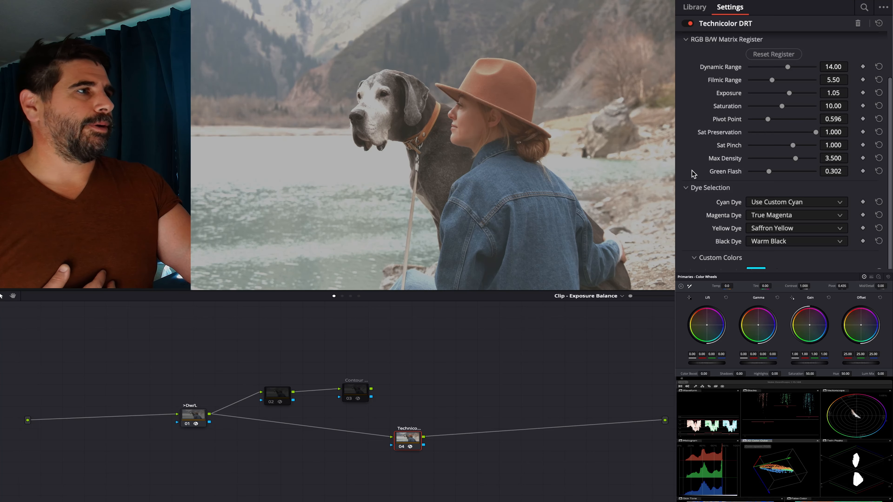
# - Set the Mid Density Hue Bend in the Dye/Plate Preparation settings to 0.085 and its Bend Midpoint to 0.403
pyautogui.click(690, 189)
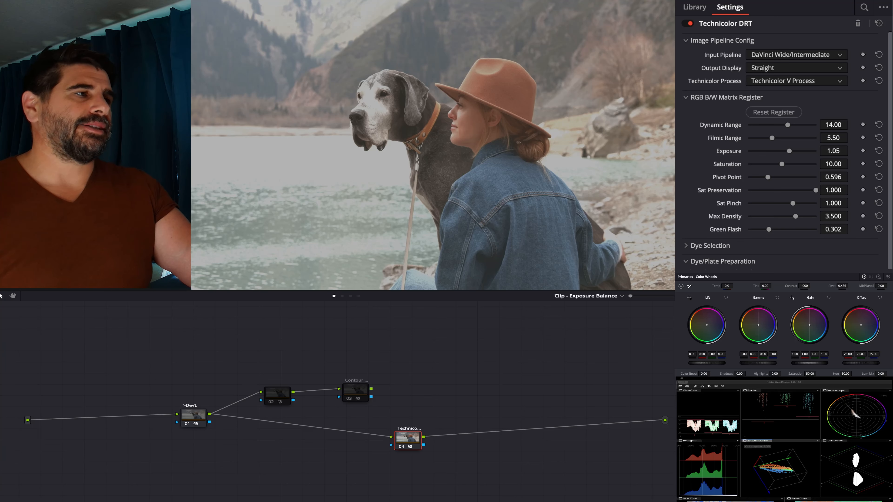
pyautogui.scroll(-3, 781, 148)
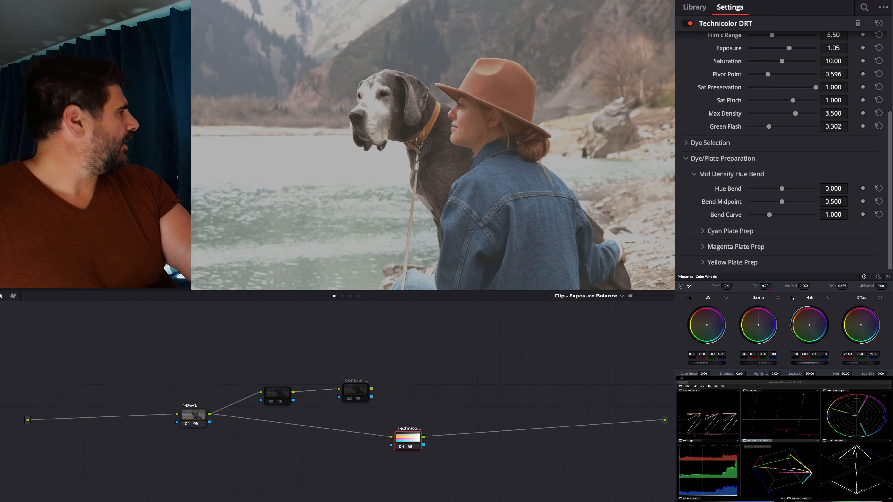
pyautogui.scroll(-5, 857, 416)
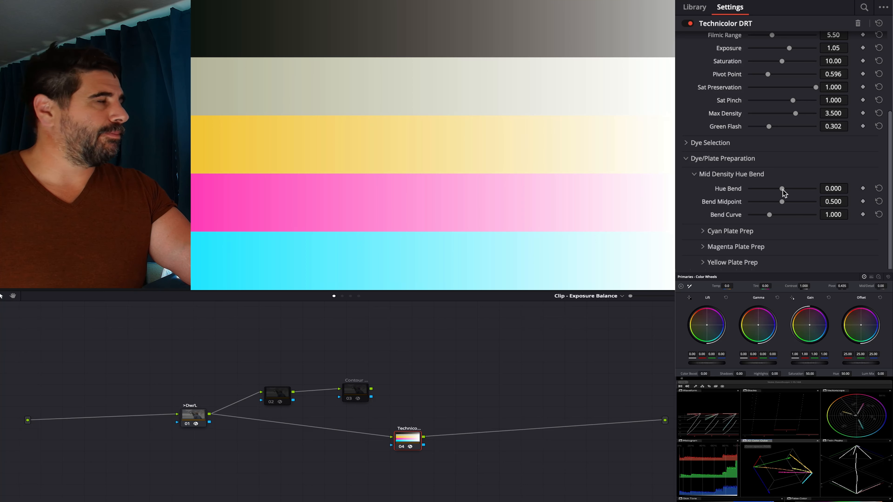
pyautogui.moveTo(782, 189)
pyautogui.mouseDown()
pyautogui.moveTo(794, 193)
pyautogui.moveTo(769, 193)
pyautogui.moveTo(796, 193)
pyautogui.moveTo(772, 192)
pyautogui.moveTo(785, 190)
pyautogui.moveTo(795, 205)
pyautogui.moveTo(776, 203)
pyautogui.mouseUp()
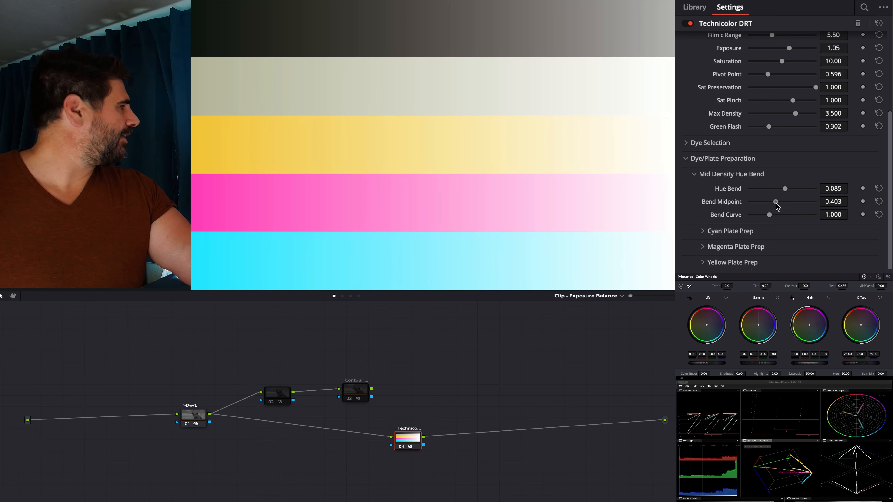
# - Try a Cyan Hue Bend of 0.178 with Cyan Plate Prep enabled, disable the plate prep and collapse the hue bend settings
pyautogui.click(762, 233)
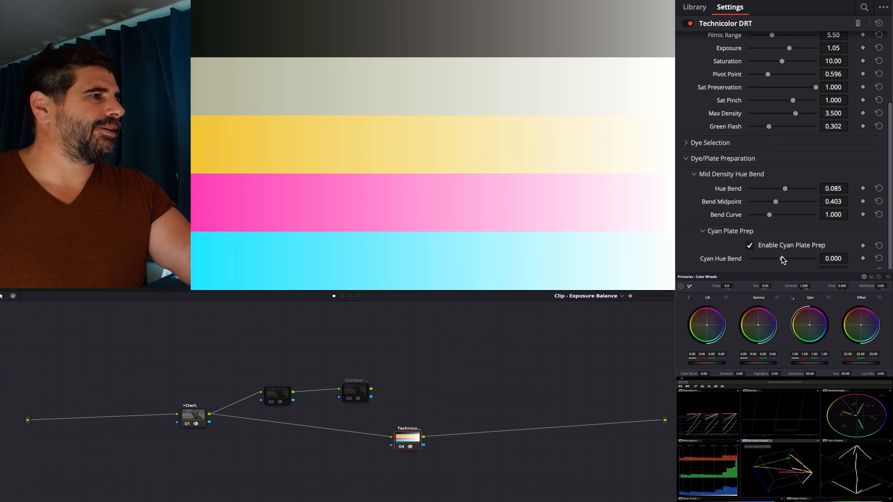
pyautogui.moveTo(783, 261)
pyautogui.mouseDown()
pyautogui.moveTo(763, 259)
pyautogui.moveTo(801, 260)
pyautogui.moveTo(788, 261)
pyautogui.mouseUp()
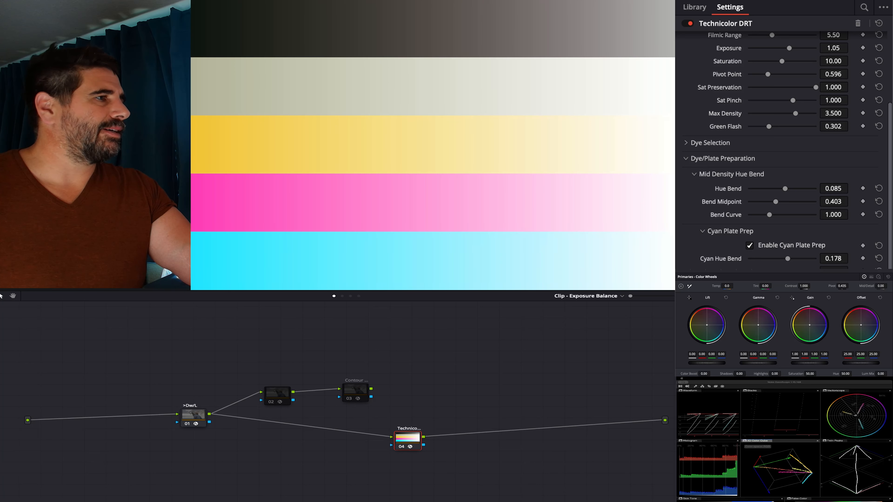
pyautogui.click(776, 248)
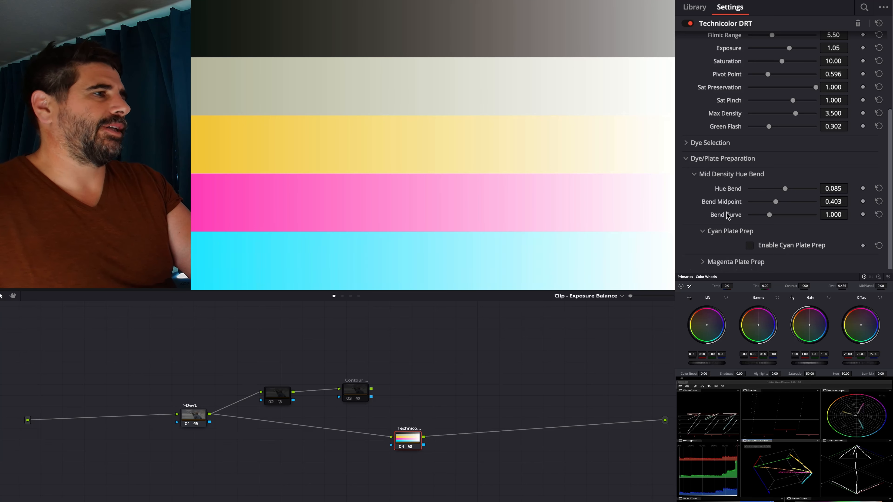
pyautogui.click(724, 231)
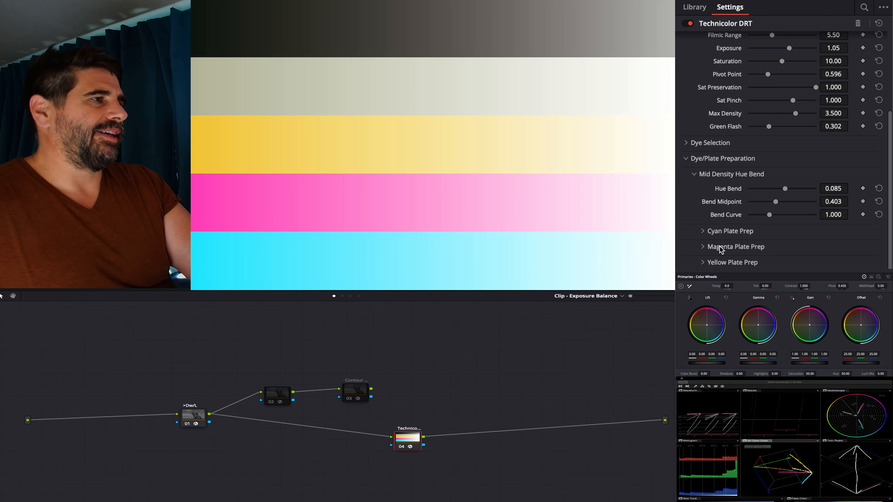
pyautogui.click(693, 175)
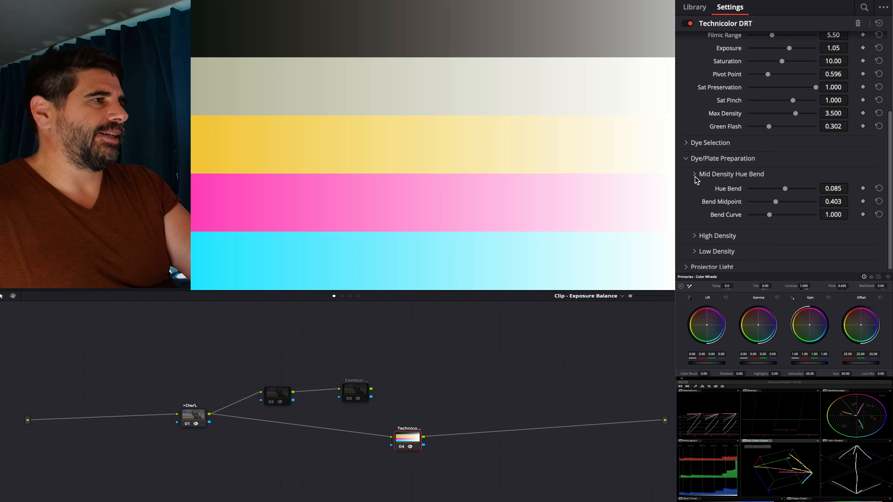
# - With Cyan High Density enabled in the High Density settings, set Cyan Pinch to 0.628 and Cyan Black Hue Shift to 0.209
pyautogui.scroll(3, 701, 213)
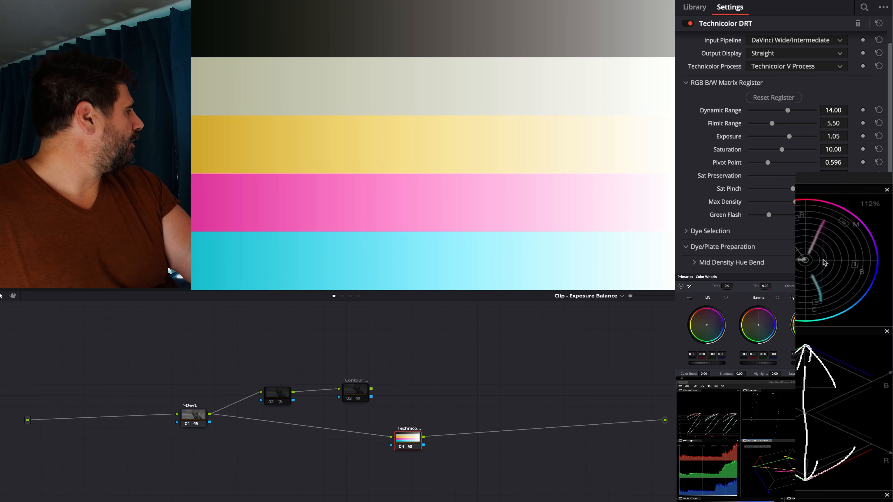
pyautogui.scroll(5, 824, 263)
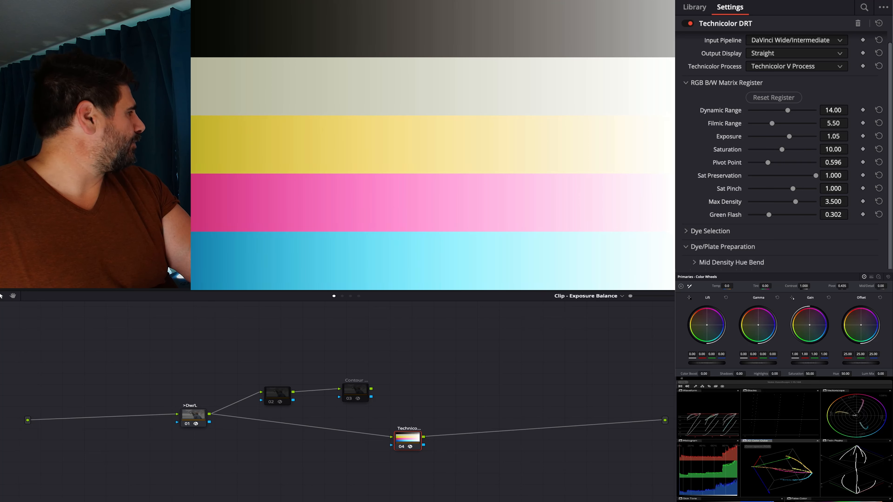
pyautogui.scroll(-4, 781, 151)
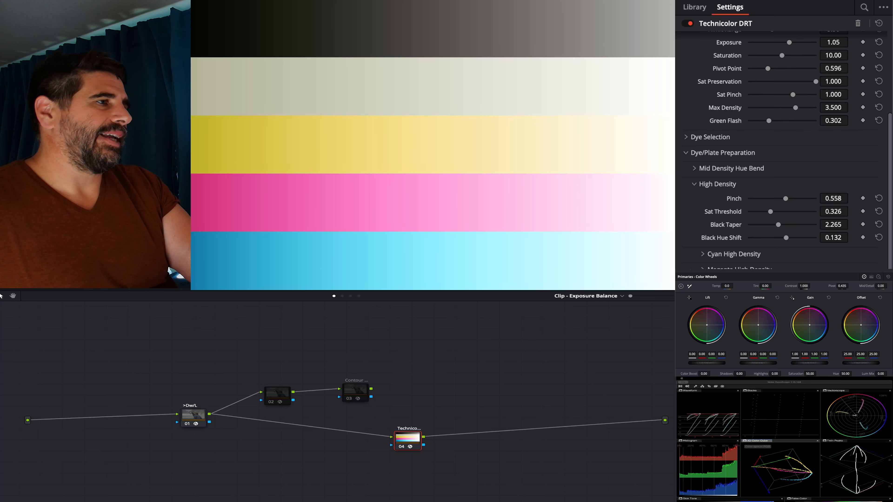
pyautogui.click(741, 255)
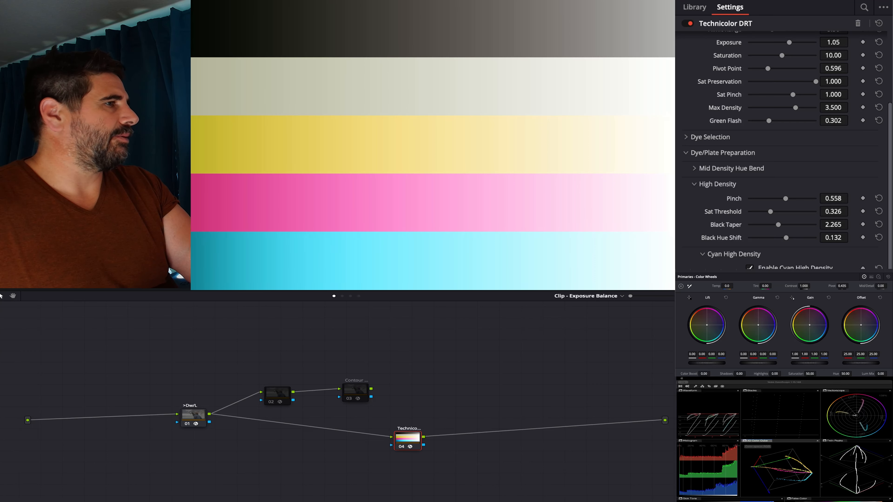
pyautogui.scroll(-3, 781, 148)
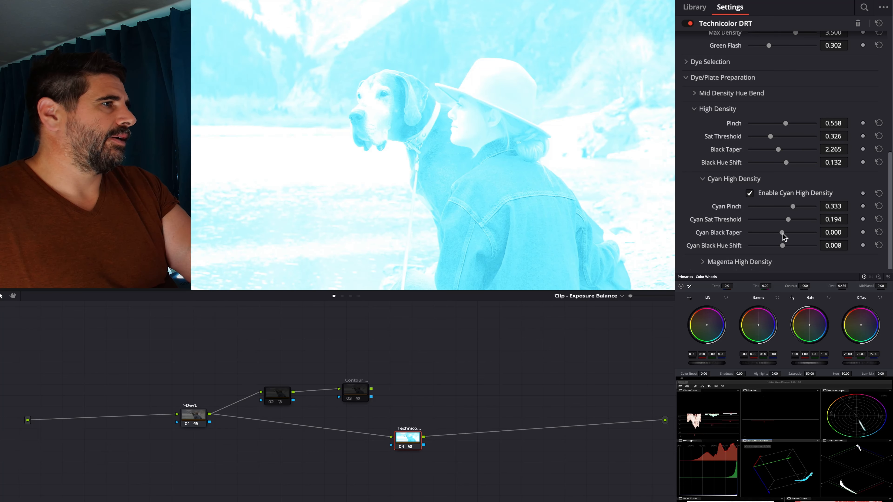
pyautogui.moveTo(783, 246); pyautogui.dragTo(796, 246)
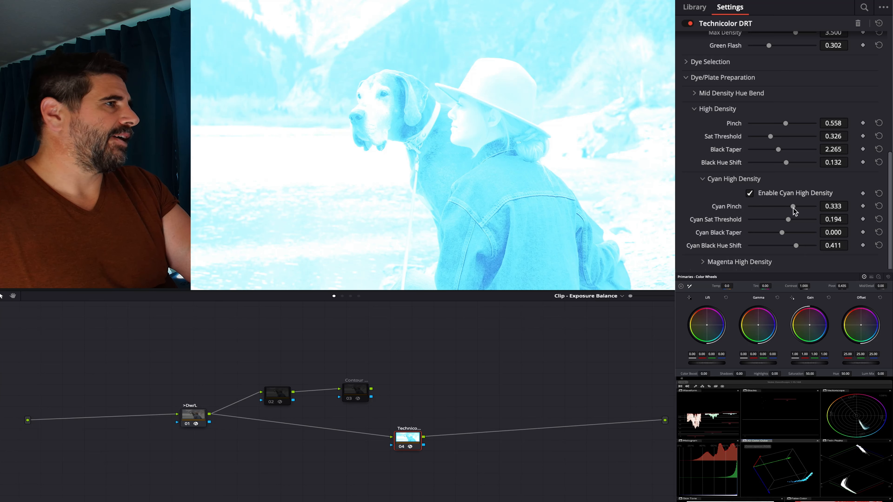
pyautogui.moveTo(794, 210); pyautogui.dragTo(805, 210)
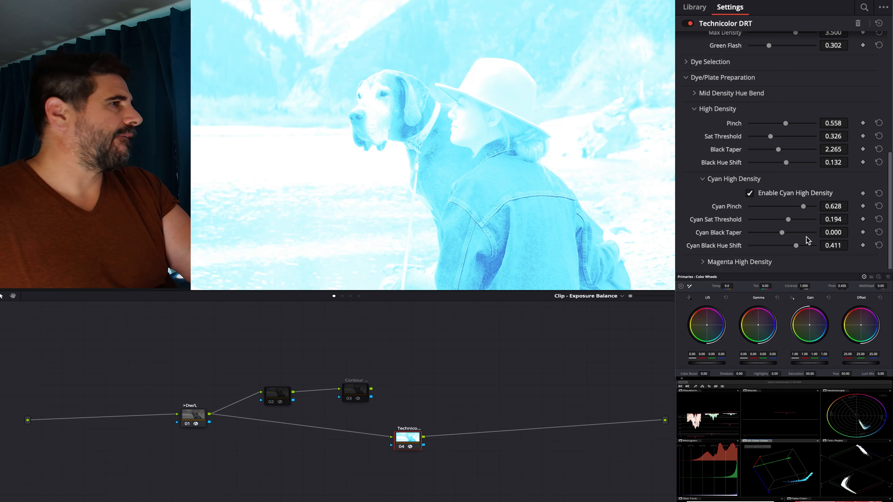
pyautogui.moveTo(797, 245); pyautogui.dragTo(790, 246)
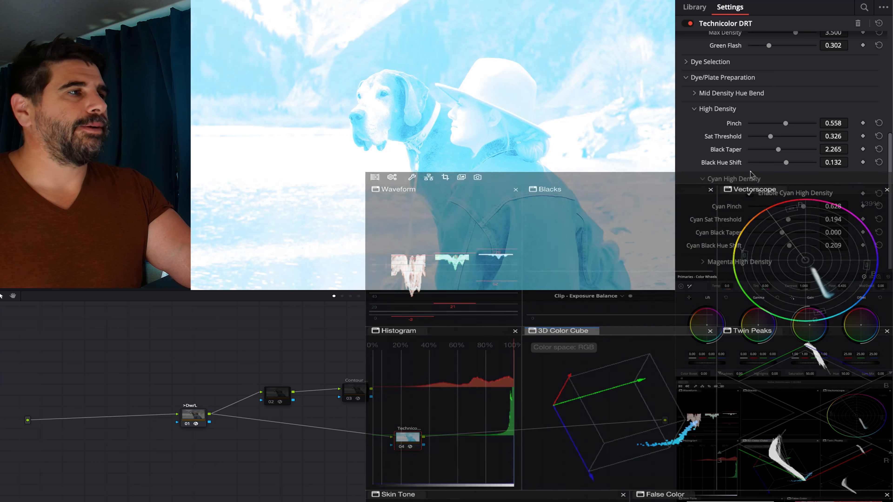
# - Raise the overall Pinch in the High Density settings to 0.682
pyautogui.scroll(-3, 750, 171)
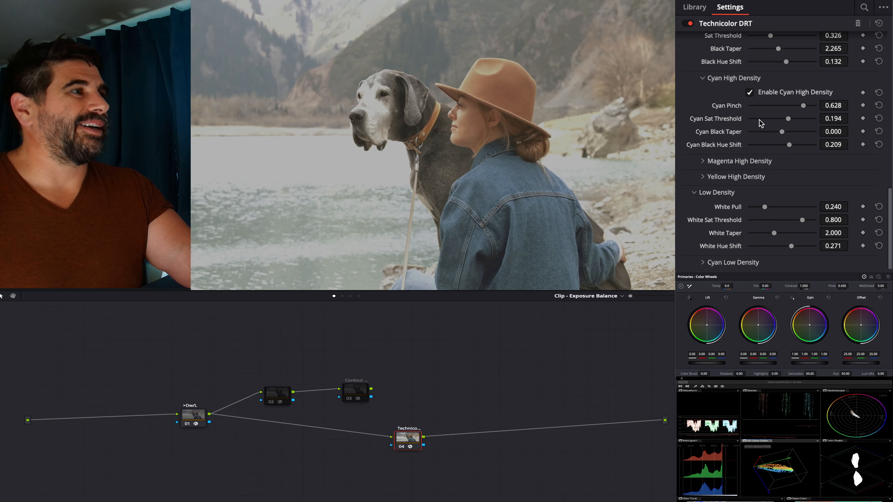
pyautogui.scroll(3, 768, 110)
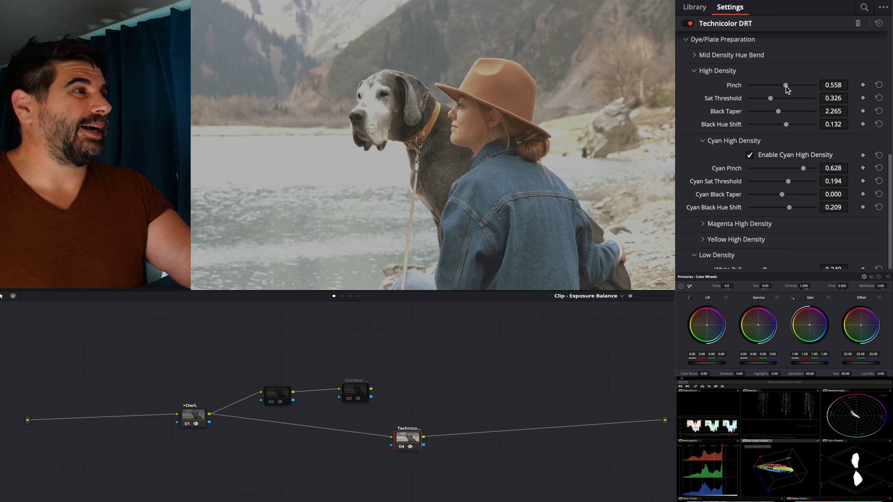
pyautogui.moveTo(787, 87); pyautogui.dragTo(797, 90)
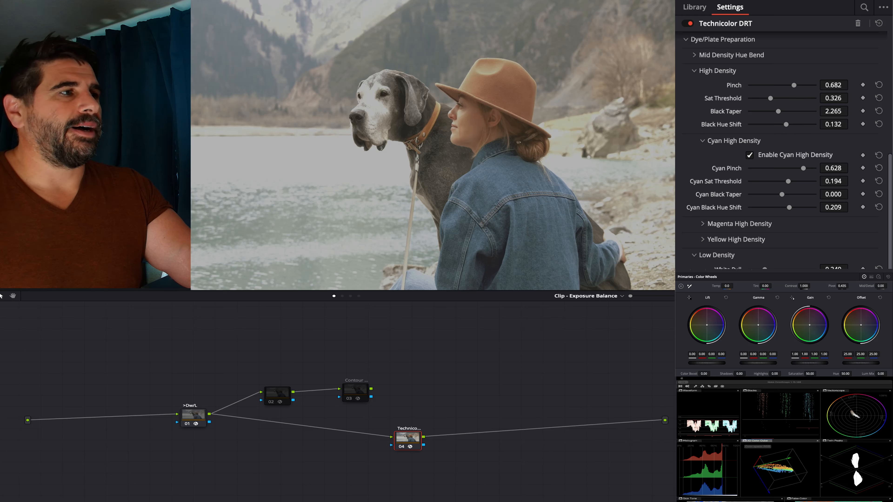
# - Try Carbon Arc and Xenon as the light source of the Projector Light
pyautogui.scroll(-2, 781, 148)
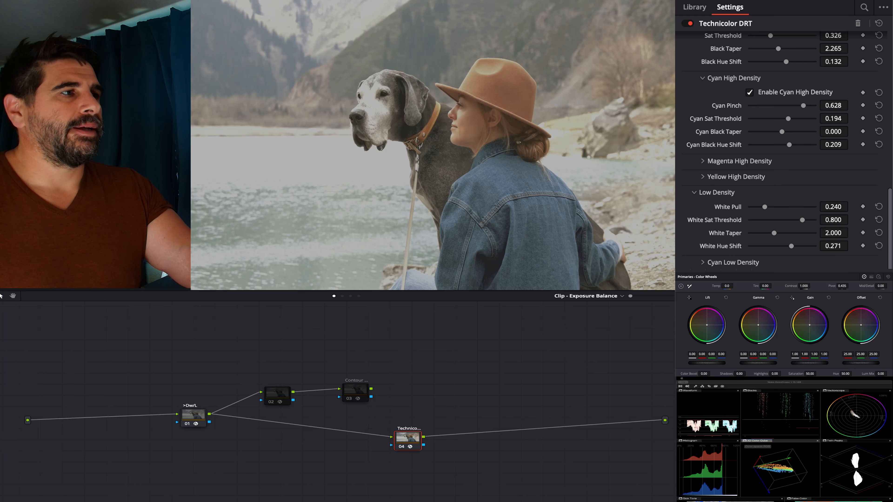
pyautogui.scroll(-3, 781, 148)
pyautogui.scroll(4, 781, 148)
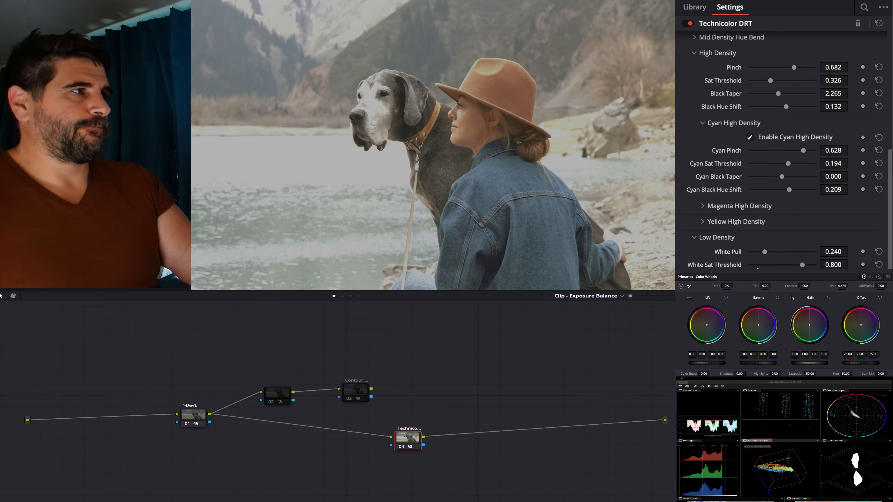
pyautogui.scroll(3, 781, 148)
pyautogui.scroll(-6, 781, 147)
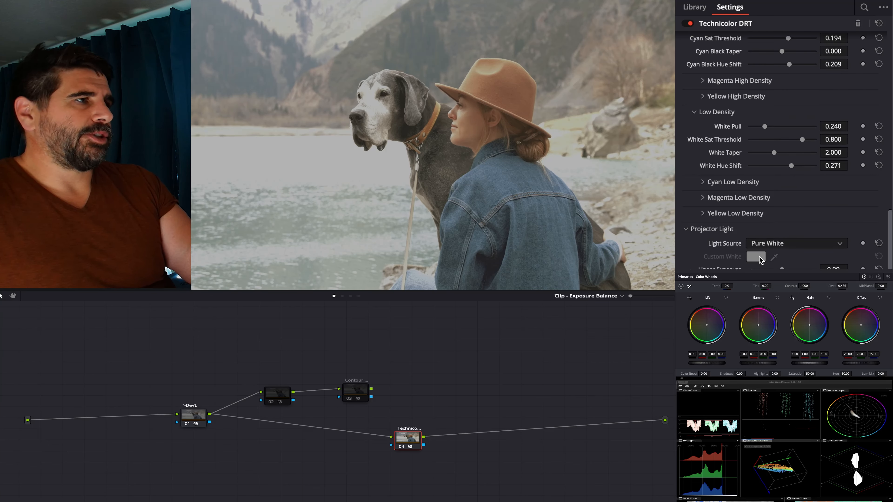
pyautogui.click(778, 244)
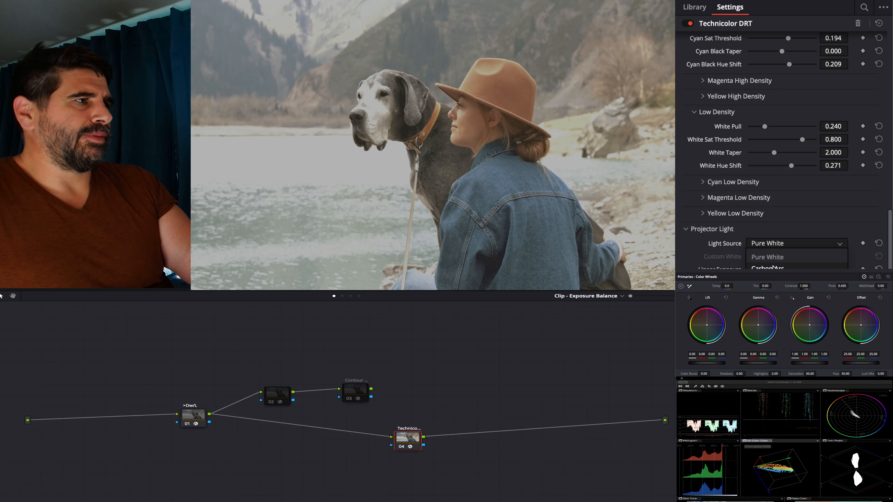
pyautogui.click(773, 267)
pyautogui.click(782, 246)
pyautogui.click(780, 277)
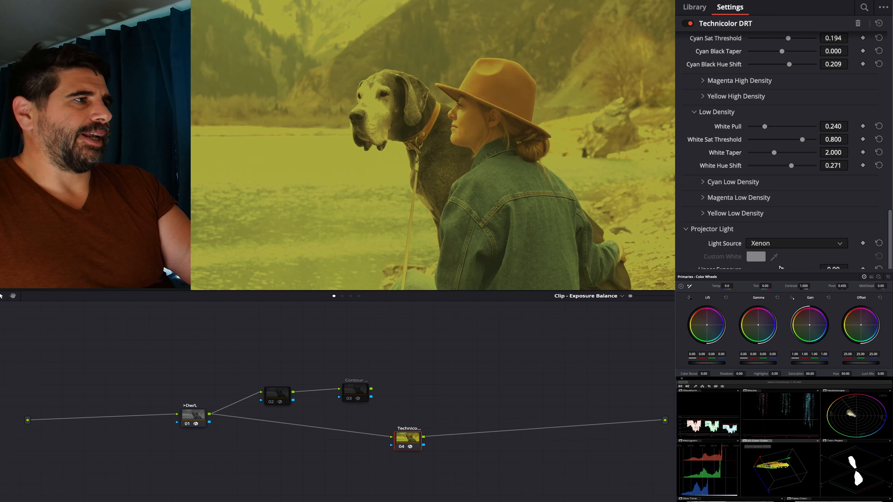
# - Set the Projector Light's source to Use Custom White and pick a slightly cool, bluish white as the custom color
pyautogui.click(767, 244)
pyautogui.click(759, 260)
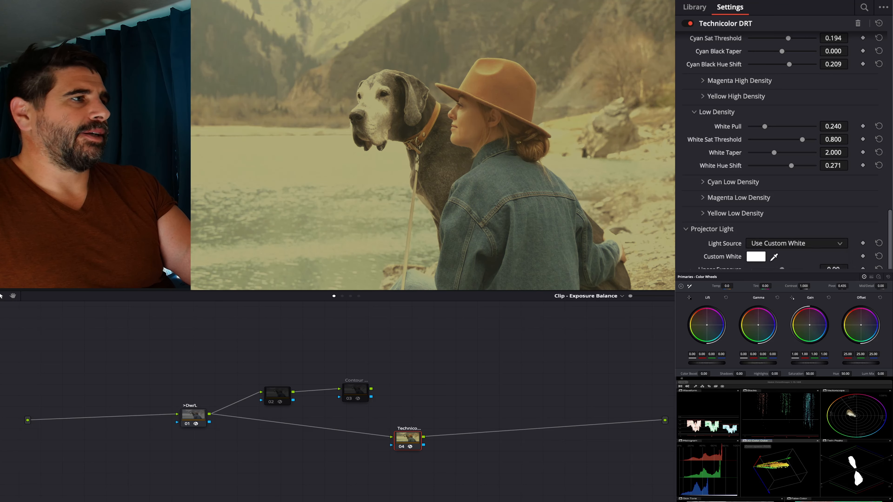
pyautogui.click(756, 257)
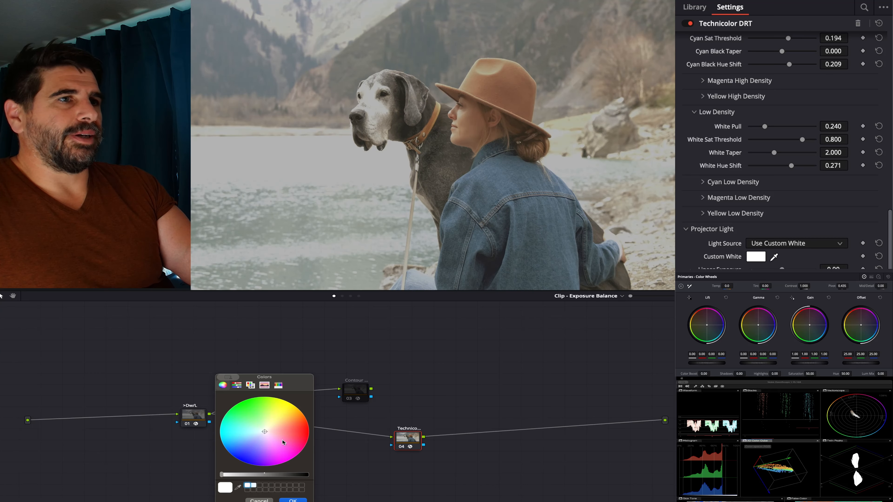
pyautogui.moveTo(283, 443); pyautogui.dragTo(262, 432)
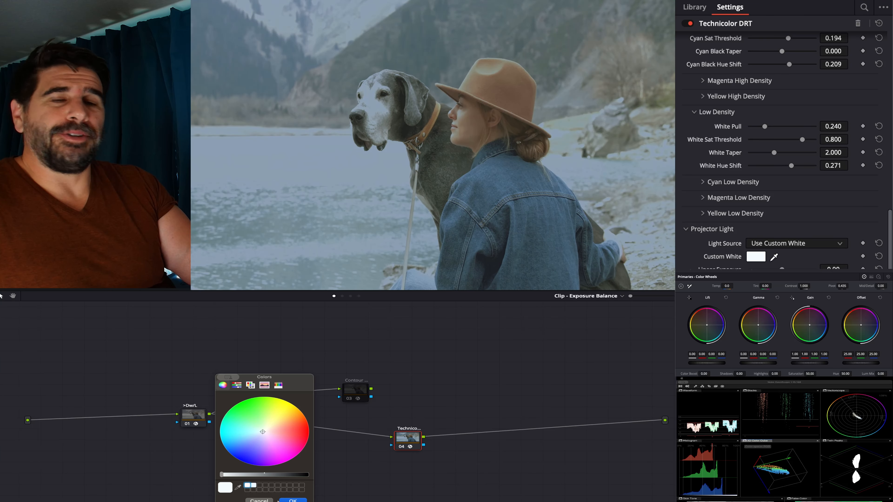
pyautogui.click(293, 500)
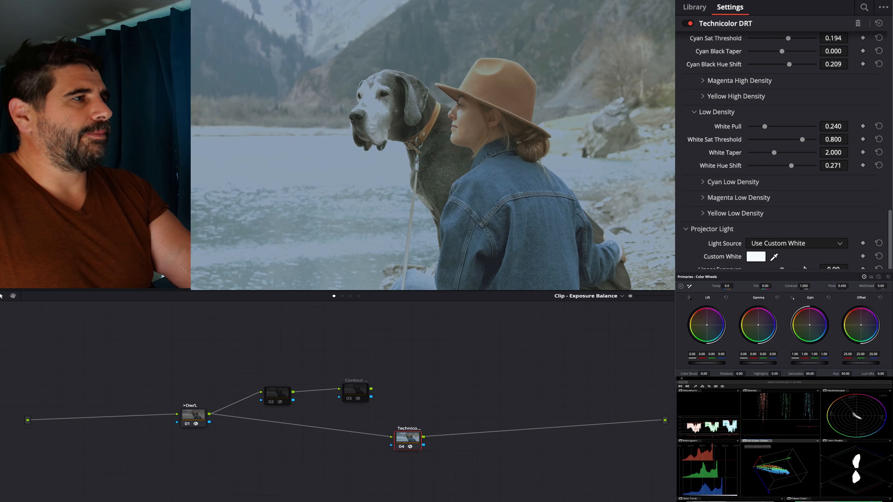
# - Try a brighter Linear Exposure on the Projector Light and bring it back to 0.00
pyautogui.moveTo(783, 269); pyautogui.dragTo(785, 269)
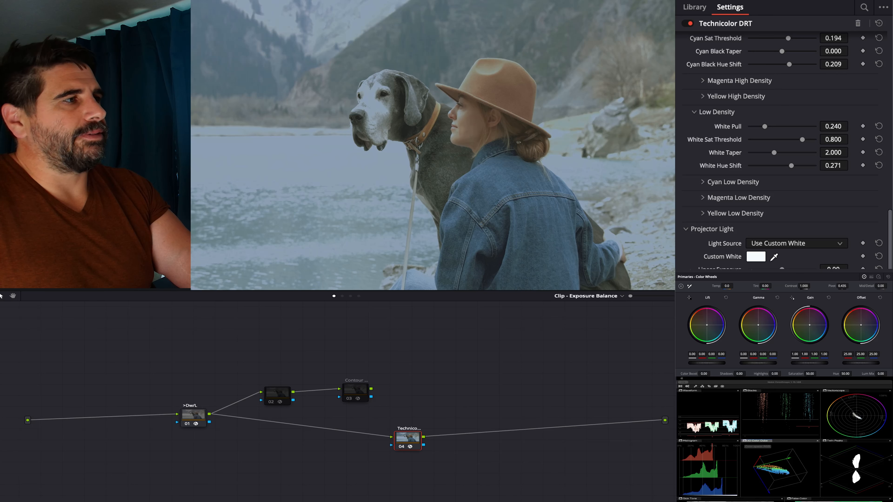
pyautogui.moveTo(782, 269); pyautogui.dragTo(785, 269)
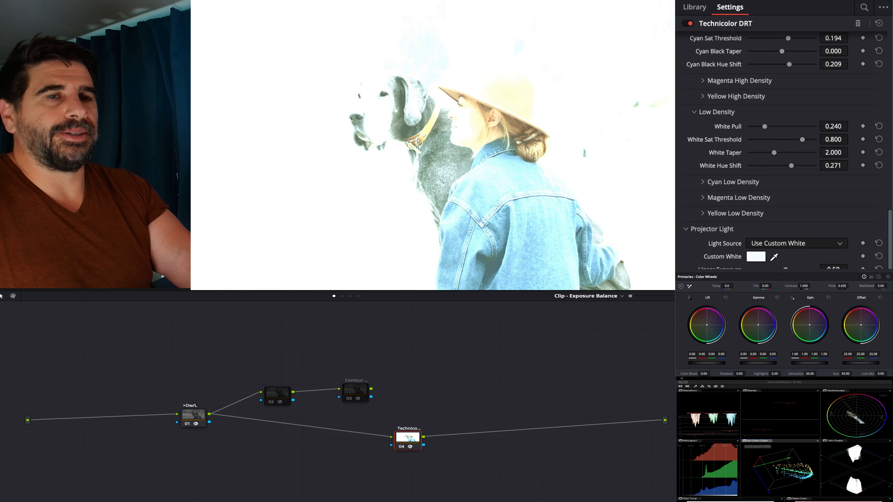
pyautogui.moveTo(872, 270); pyautogui.dragTo(848, 269)
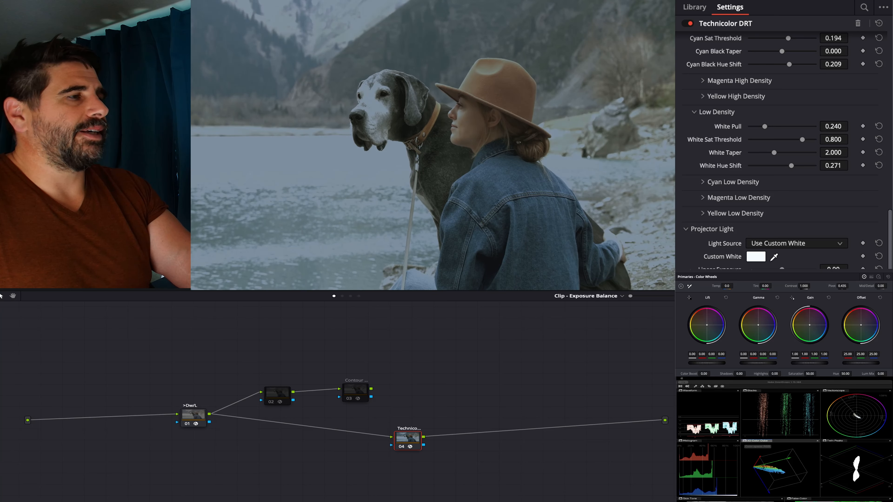
# - Lower the Sat Pinch in the RGB B/W Matrix Register to 0.977
pyautogui.scroll(-1, 785, 148)
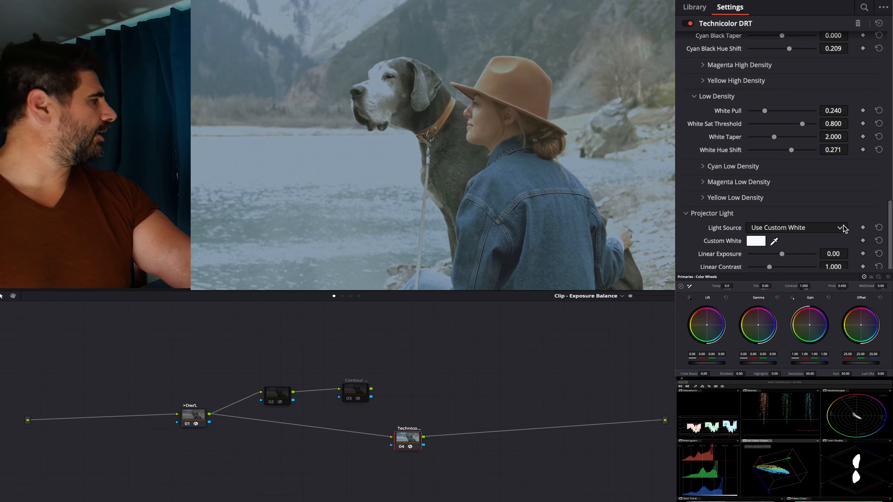
pyautogui.scroll(15, 843, 229)
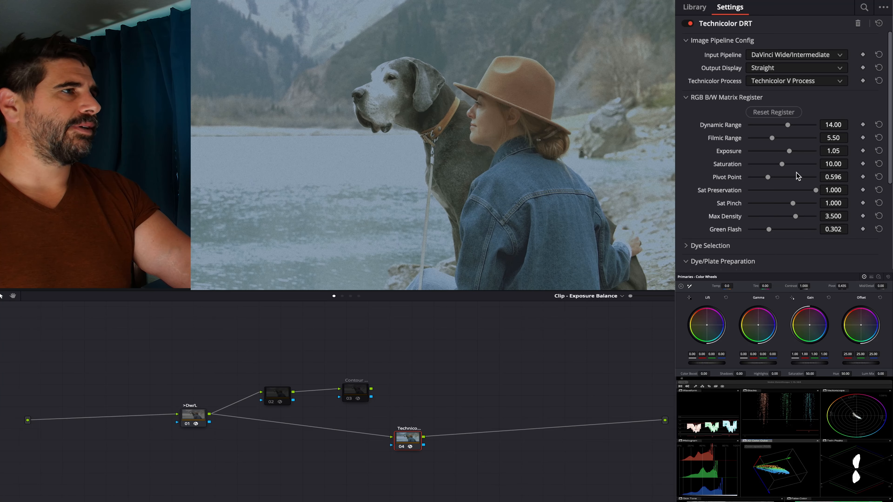
pyautogui.moveTo(791, 205)
pyautogui.mouseDown()
pyautogui.moveTo(778, 205)
pyautogui.moveTo(788, 208)
pyautogui.mouseUp()
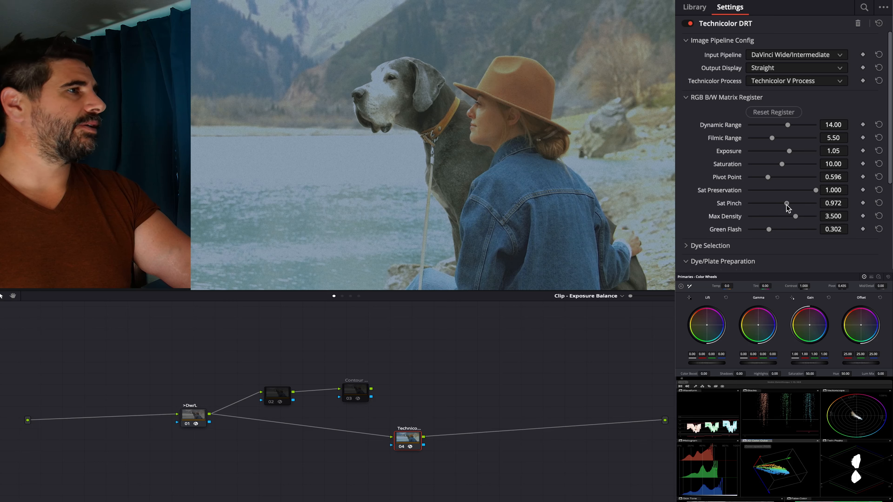
# - Try the Rec.709 2.4 and Rec.709 2.2 output displays and return the Output Display to Straight
pyautogui.click(785, 70)
pyautogui.click(786, 82)
pyautogui.click(787, 67)
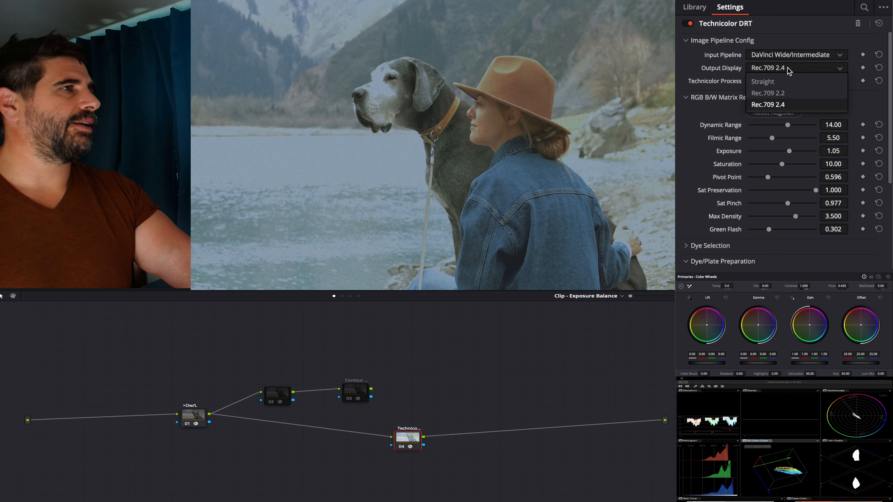
pyautogui.click(787, 93)
pyautogui.click(786, 71)
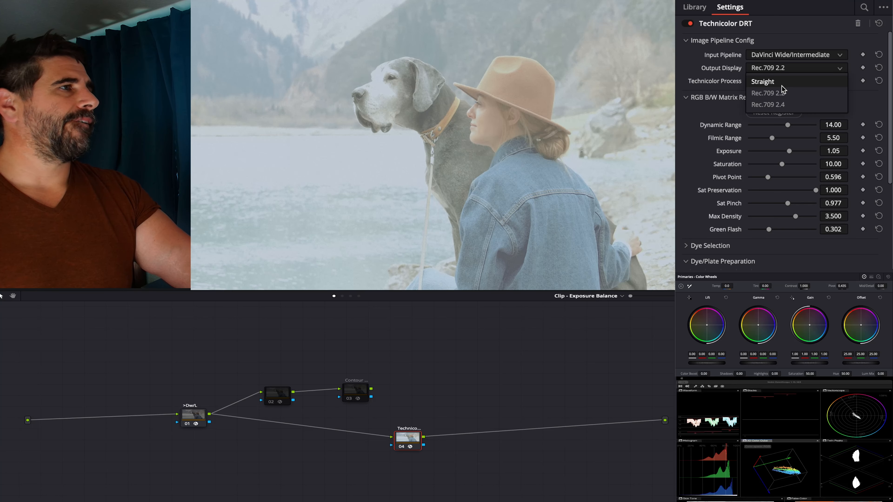
pyautogui.click(782, 82)
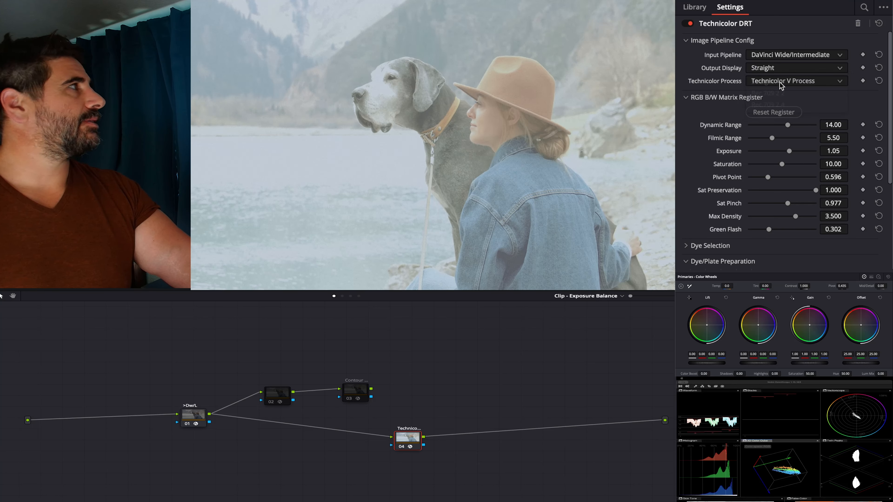
# - Lower the Exposure in the RGB B/W Matrix Register to 0.43 and inspect the color spread in the vectorscope
pyautogui.click(783, 116)
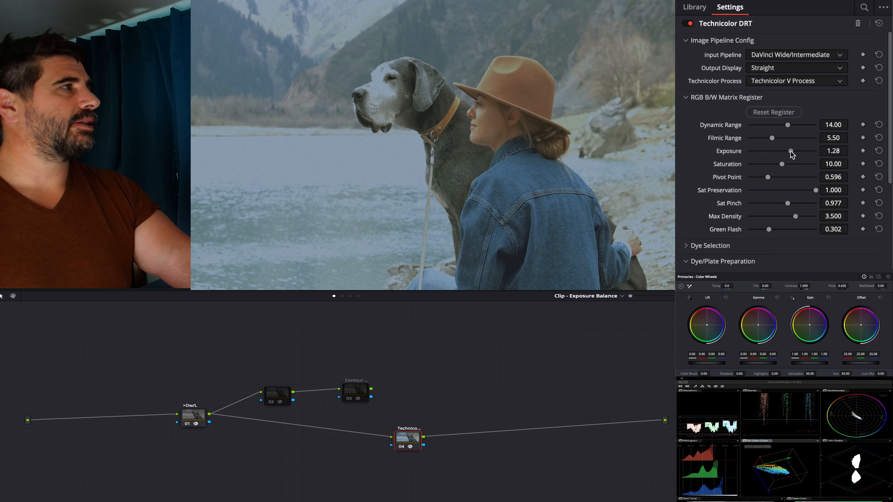
pyautogui.moveTo(791, 151); pyautogui.dragTo(785, 151)
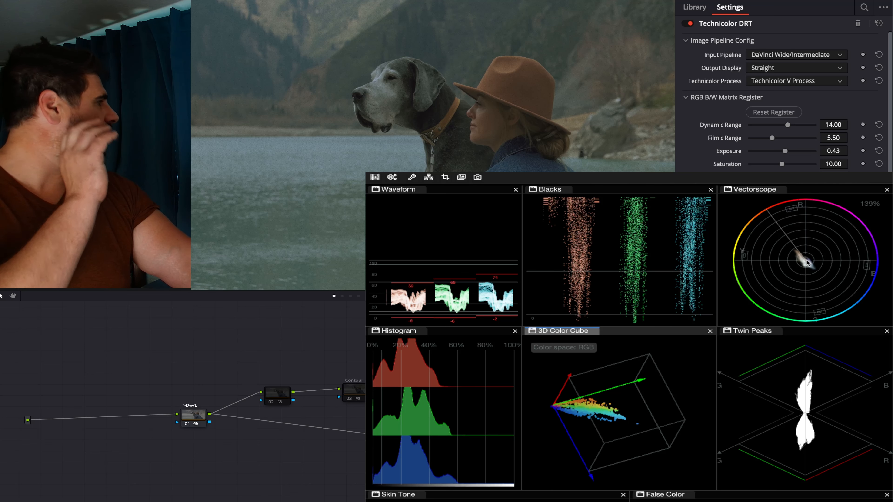
pyautogui.scroll(4, 808, 263)
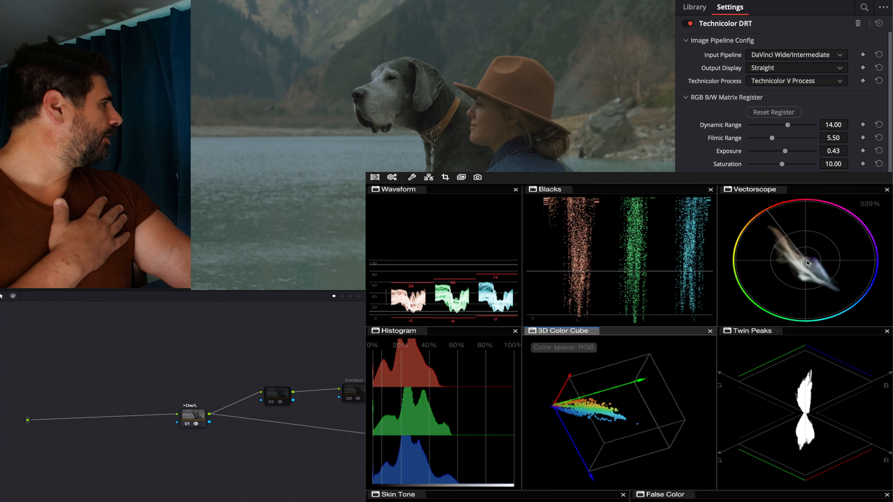
pyautogui.scroll(2, 807, 263)
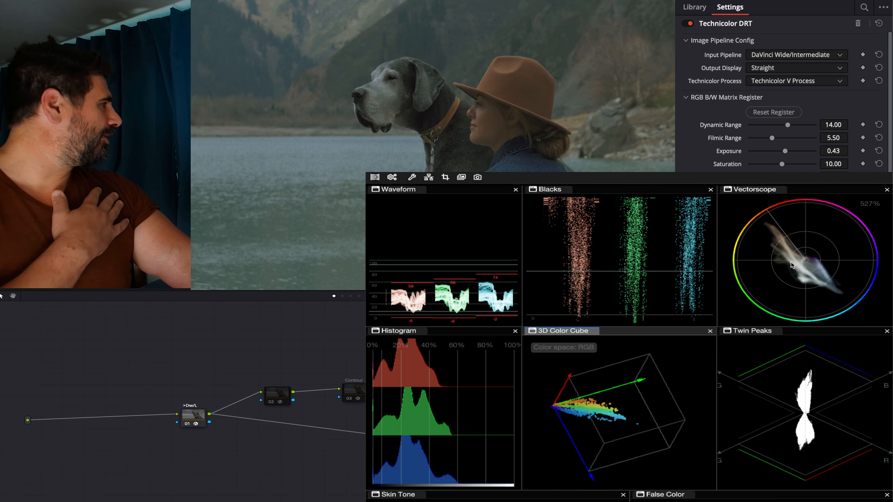
pyautogui.scroll(-6, 811, 263)
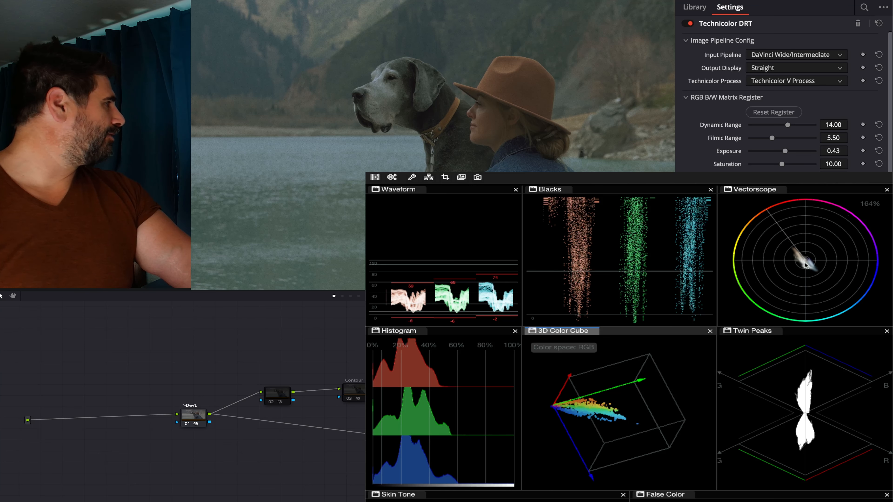
pyautogui.scroll(3, 807, 267)
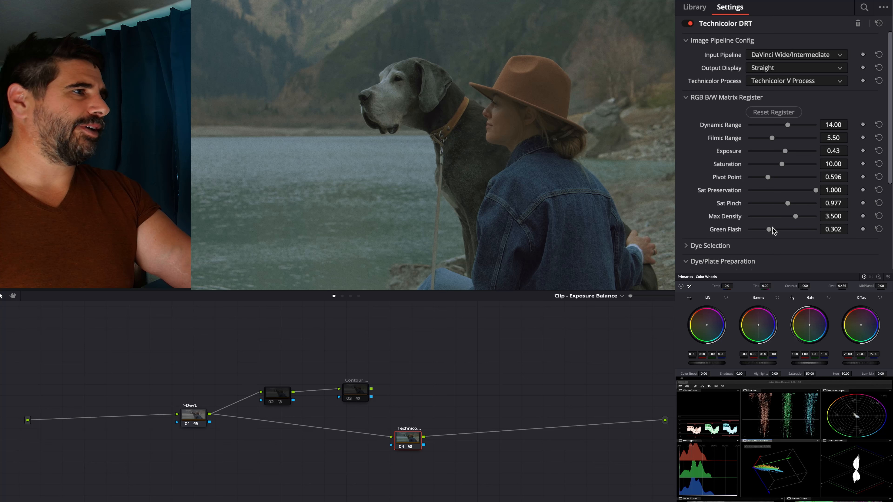
# - Lower the Green Flash in the RGB B/W Matrix Register to 0.178 and check node 01's Color Space Transform settings
pyautogui.moveTo(773, 228)
pyautogui.mouseDown()
pyautogui.moveTo(742, 234)
pyautogui.moveTo(761, 235)
pyautogui.mouseUp()
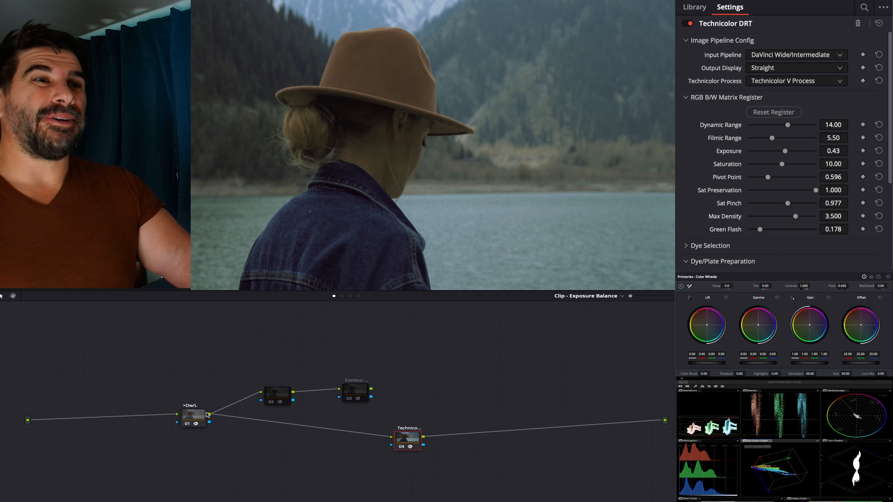
pyautogui.click(201, 418)
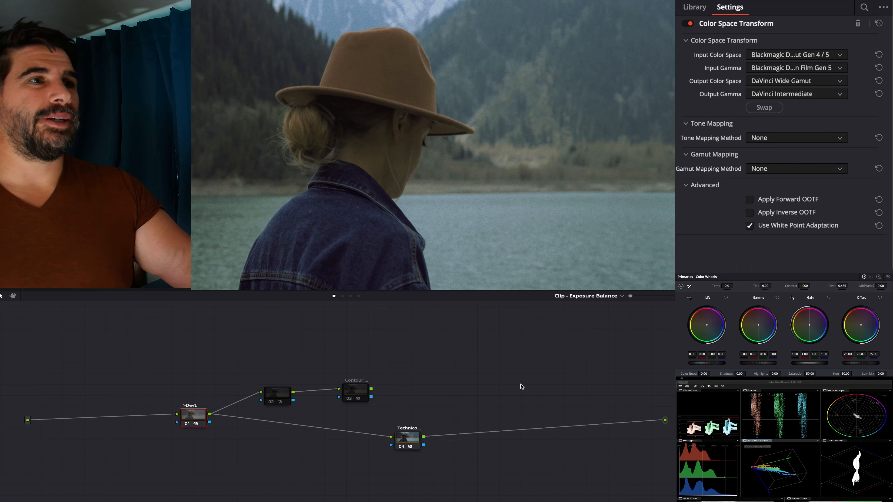
pyautogui.click(414, 438)
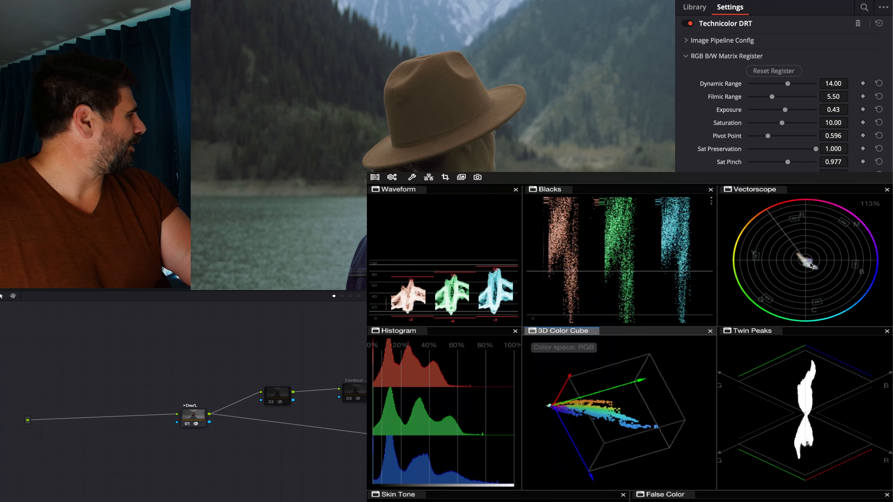
# - Rotate the 3D Color Cube and briefly magnify the vectorscope trace to examine the image's color separation
pyautogui.moveTo(553, 403); pyautogui.dragTo(812, 282)
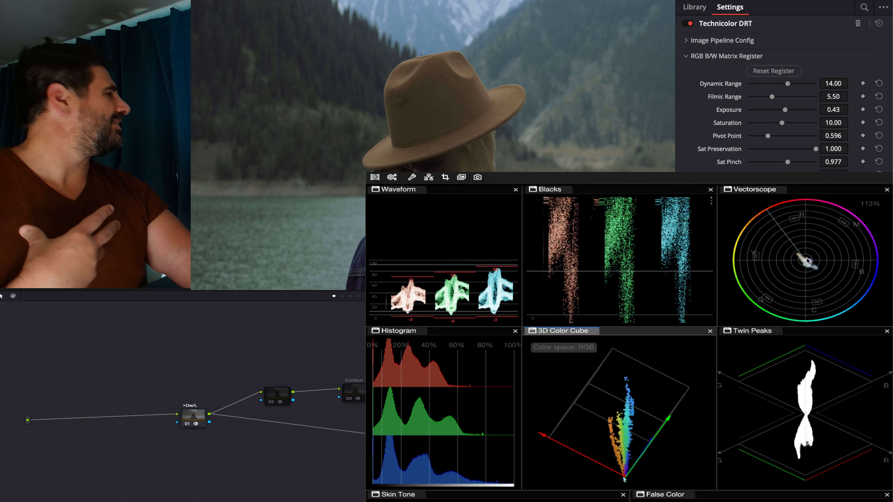
pyautogui.scroll(5, 808, 260)
pyautogui.scroll(4, 807, 260)
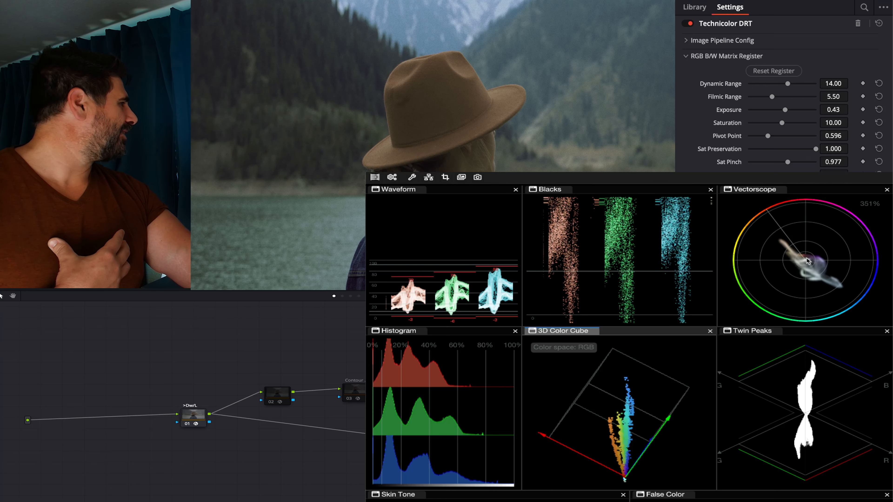
pyautogui.scroll(-4, 808, 261)
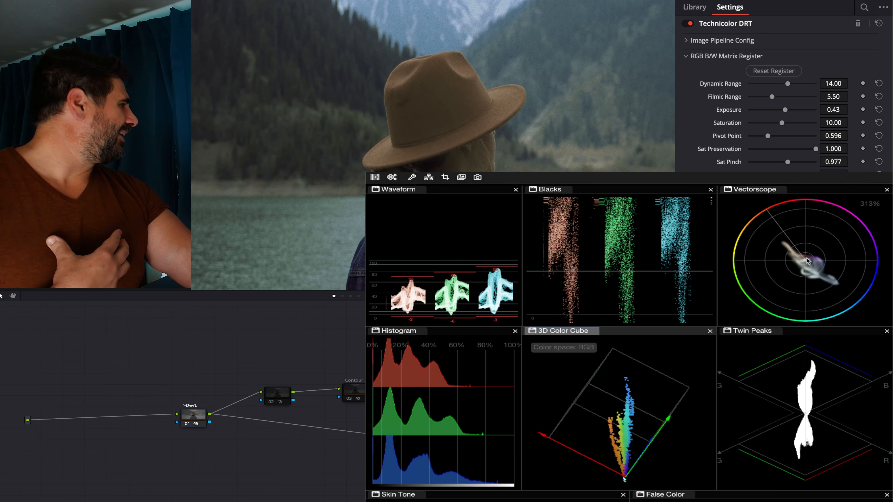
pyautogui.scroll(-5, 808, 260)
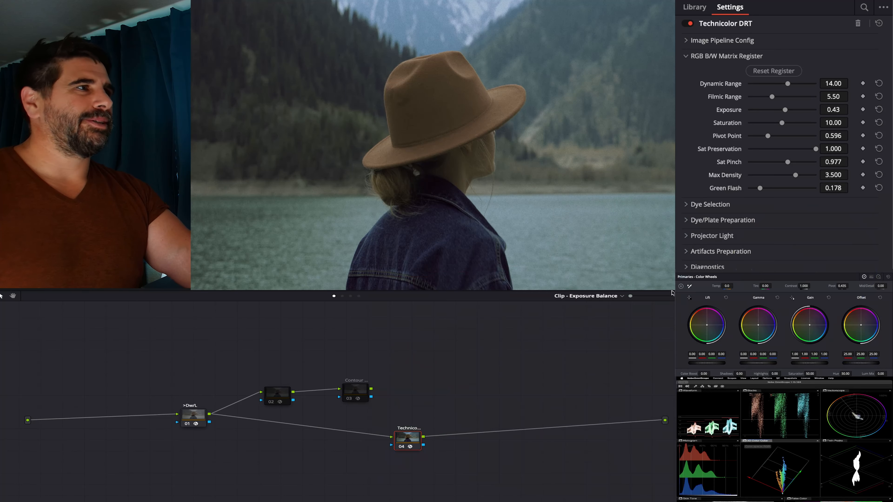
# - Set the register's Saturation to 11.78, Sat Pinch to 0.926, Max Density to 1.822 and Green Flash to 0.380
pyautogui.moveTo(789, 162); pyautogui.dragTo(771, 162)
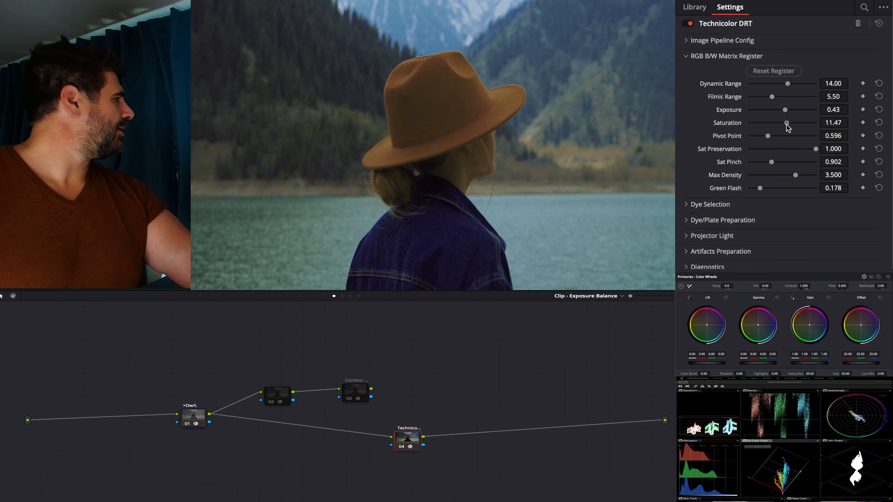
pyautogui.moveTo(787, 127); pyautogui.dragTo(796, 124)
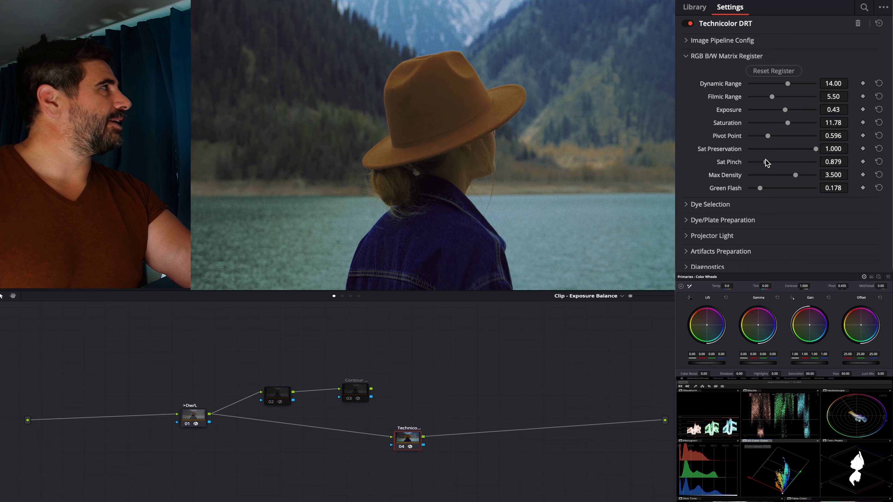
pyautogui.moveTo(767, 162); pyautogui.dragTo(779, 163)
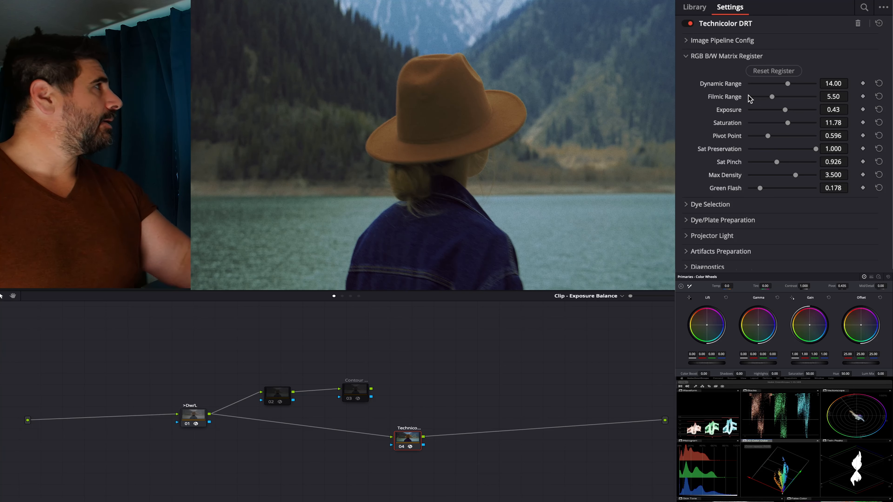
pyautogui.press('space')
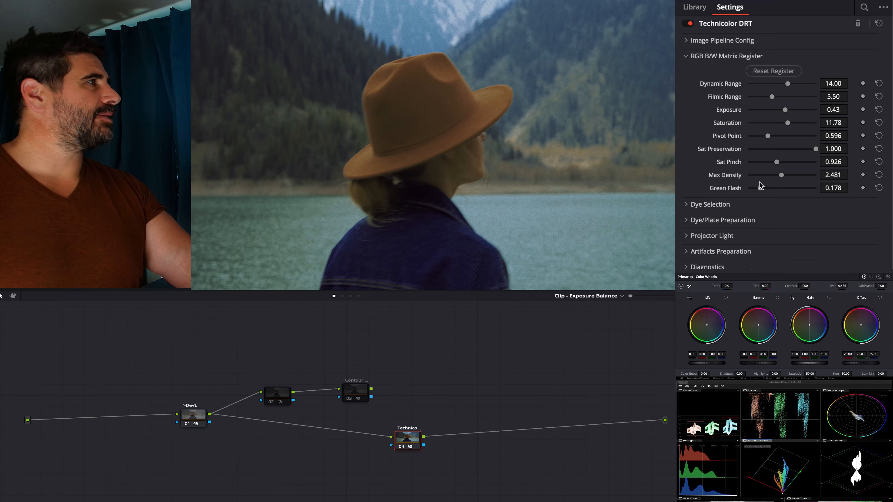
pyautogui.moveTo(779, 176)
pyautogui.mouseDown()
pyautogui.moveTo(758, 176)
pyautogui.moveTo(771, 180)
pyautogui.mouseUp()
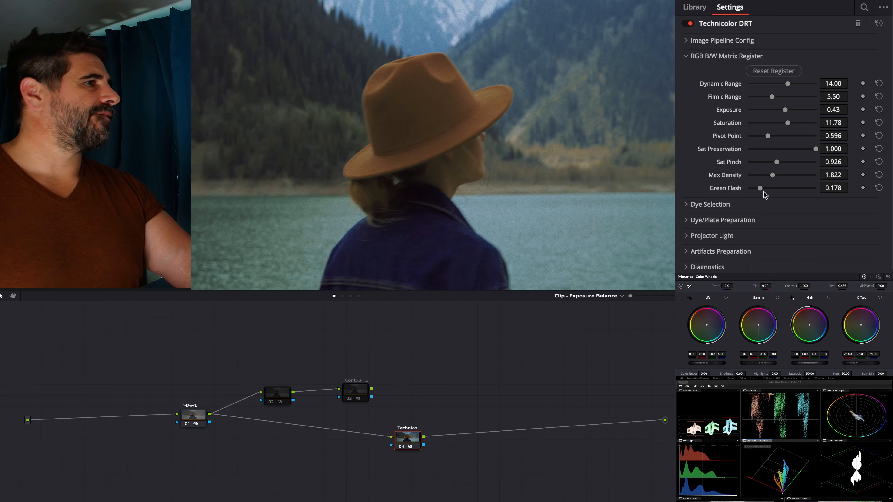
pyautogui.moveTo(764, 188); pyautogui.dragTo(774, 187)
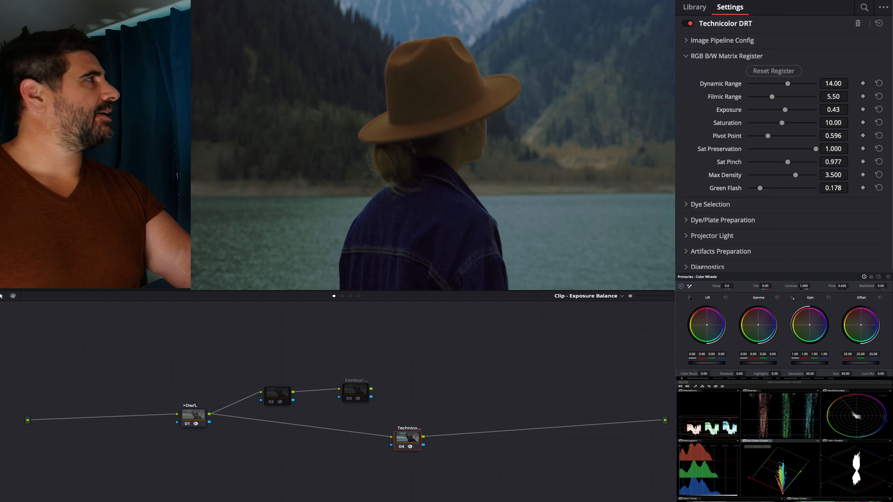
# - Apply the adjusted Technicolor grade to the clip of the woman sitting with the dog by the lake
pyautogui.rightClick(384, 501)
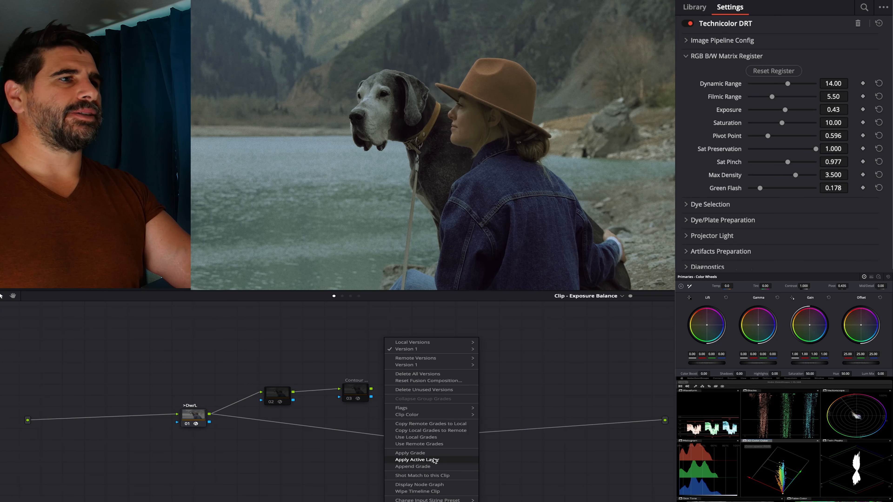
pyautogui.click(432, 467)
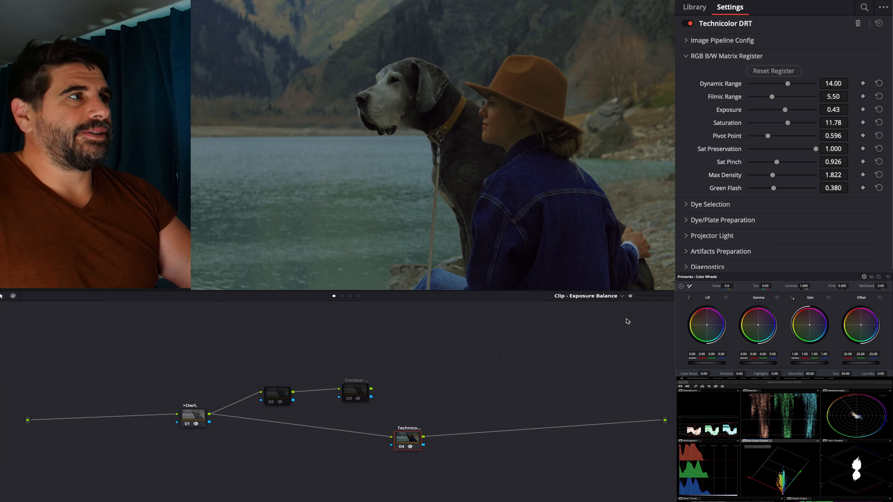
# - Open the Grain/Dye Pooling controls under Artifacts Preparation and try a Pool Probability of 0.543 while examining the grain up close
pyautogui.click(687, 58)
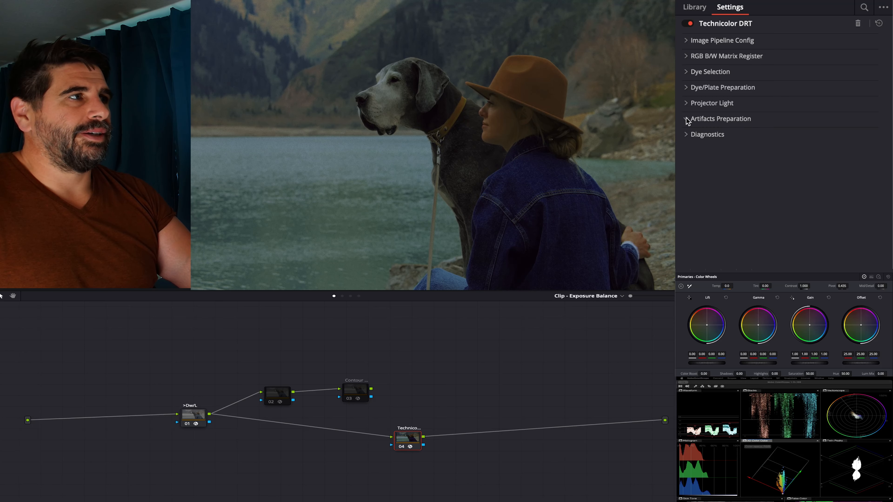
pyautogui.click(694, 134)
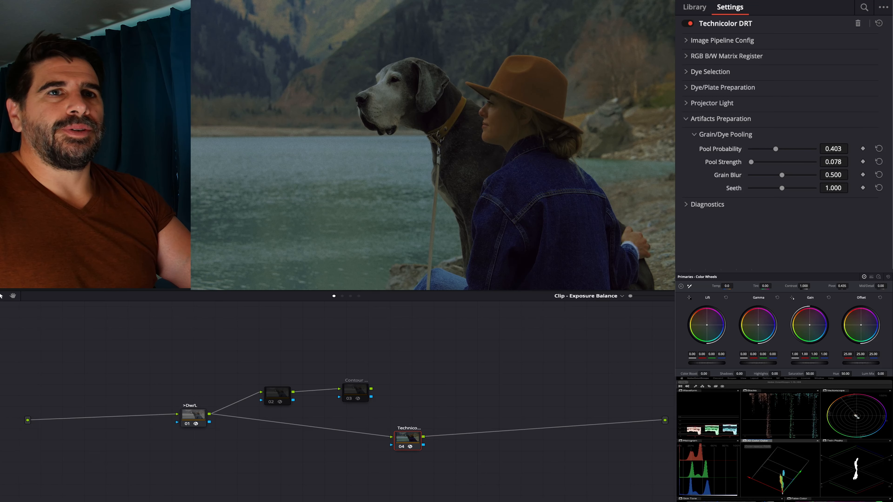
pyautogui.scroll(5, 276, 128)
pyautogui.scroll(5, 278, 105)
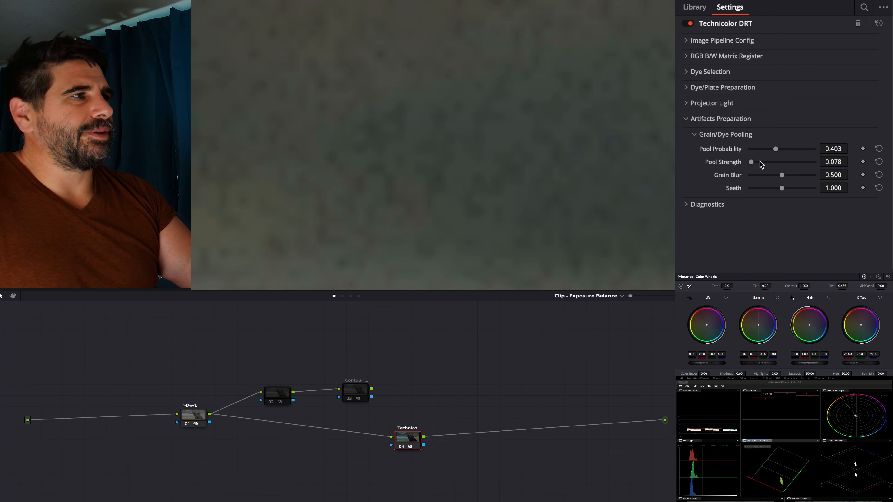
pyautogui.moveTo(779, 155); pyautogui.dragTo(786, 153)
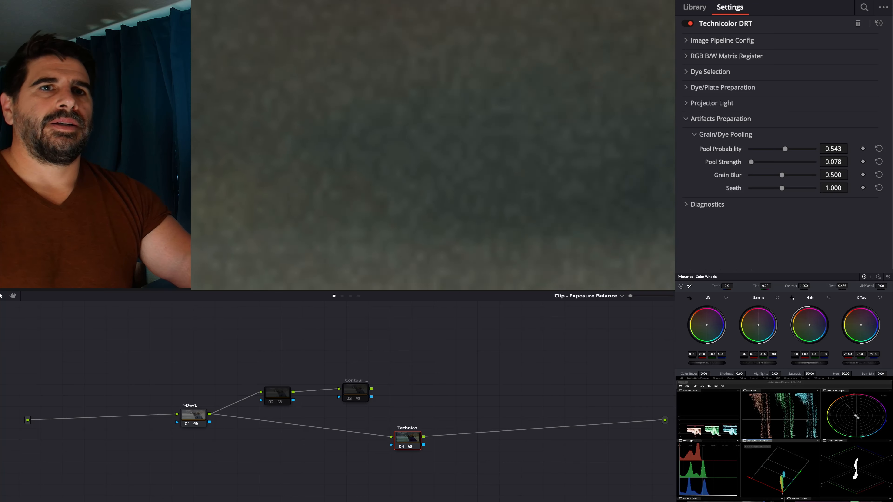
pyautogui.scroll(-10, 433, 145)
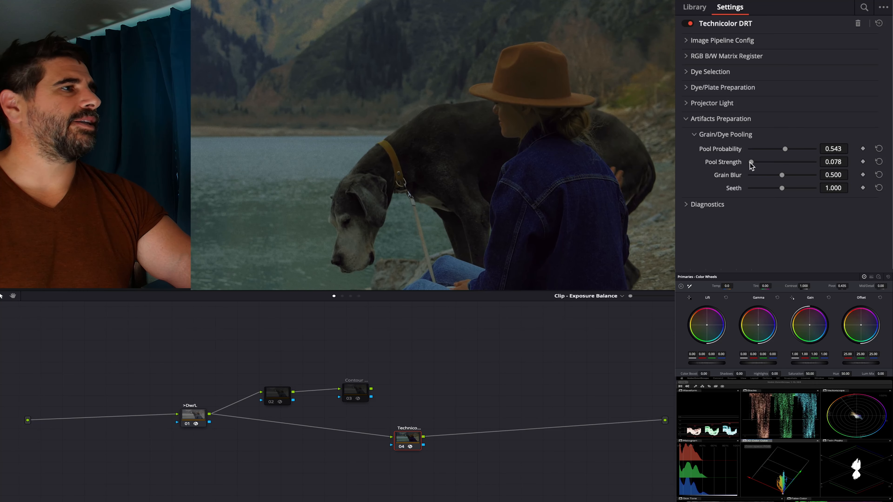
# - Set the Grain/Dye Pooling to Pool Strength 0.171, Grain Blur 0.674, Seeth 0.496 and Pool Probability 0.395
pyautogui.moveTo(755, 160); pyautogui.dragTo(754, 167)
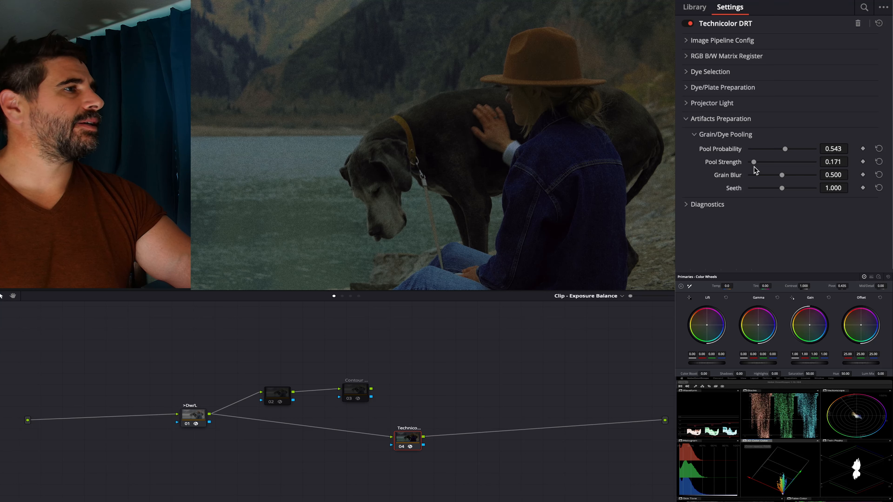
pyautogui.moveTo(782, 175); pyautogui.dragTo(794, 179)
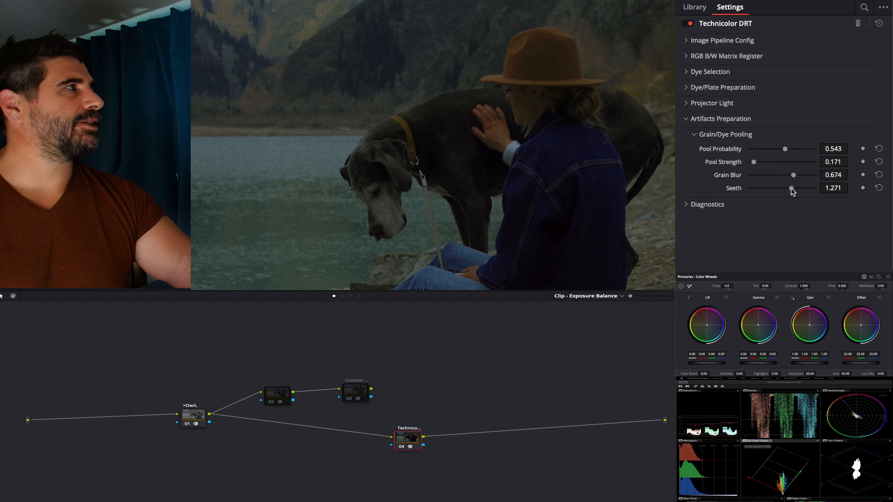
pyautogui.moveTo(771, 184); pyautogui.dragTo(750, 182)
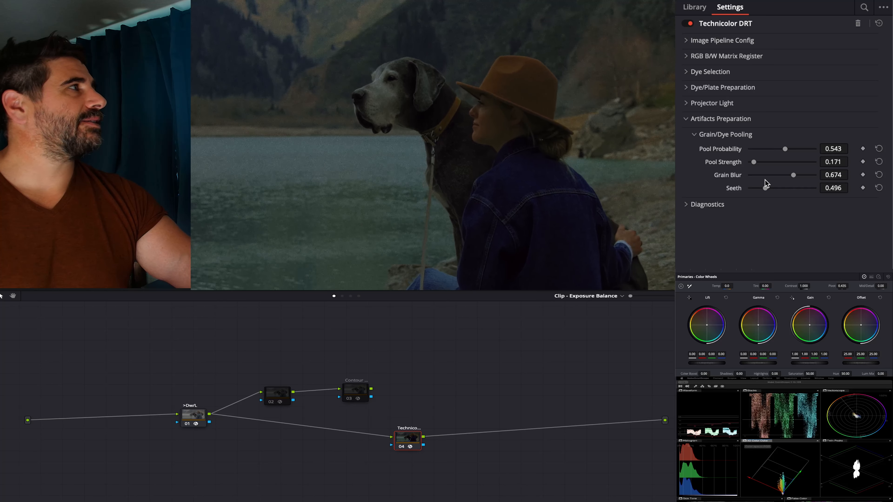
pyautogui.moveTo(785, 149); pyautogui.dragTo(772, 150)
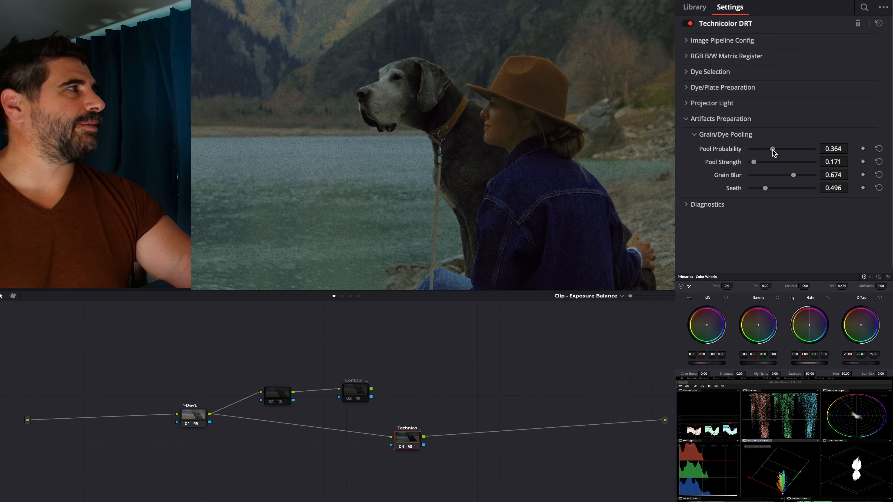
pyautogui.moveTo(772, 149); pyautogui.dragTo(780, 155)
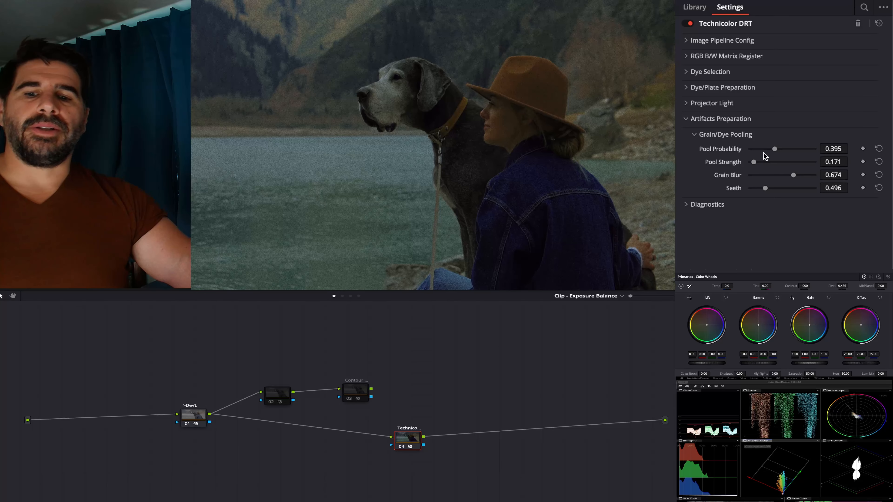